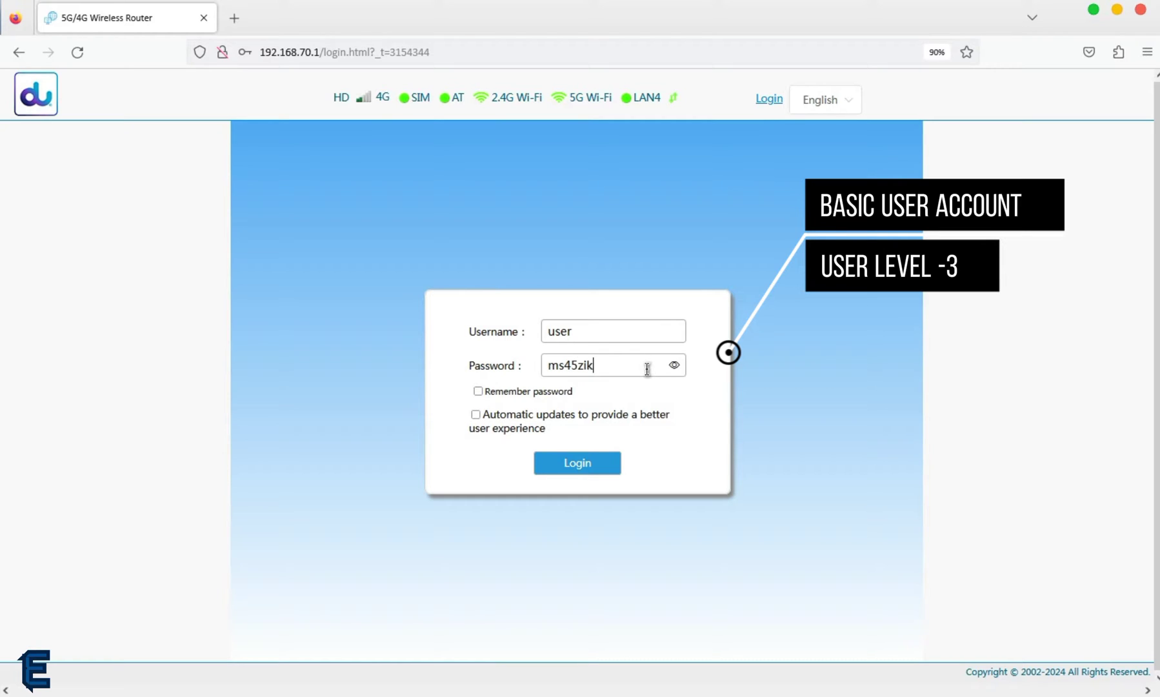
Step: Sign in as the basic user and view APN, multiple APN, DHCP, 2.4G Wi-Fi and device information
{"action": "left_click", "coordinate": [579, 463]}
{"action": "left_click", "coordinate": [456, 252]}
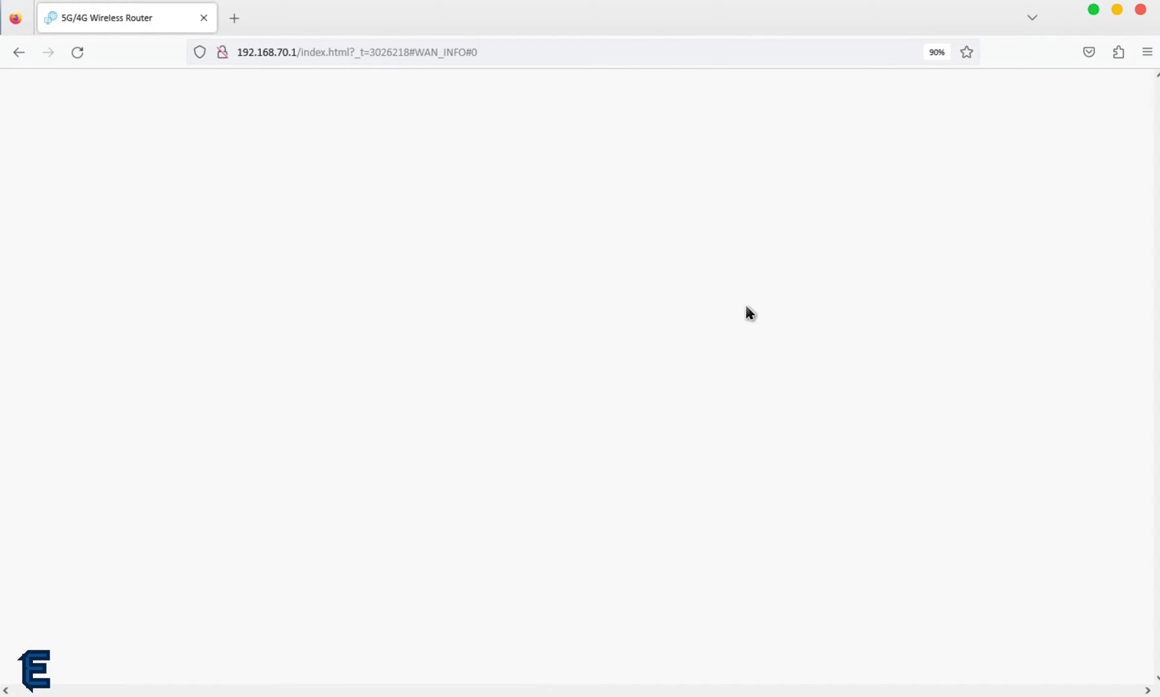
{"action": "left_click", "coordinate": [362, 162]}
{"action": "left_click", "coordinate": [258, 155]}
{"action": "left_click", "coordinate": [121, 219]}
{"action": "left_click", "coordinate": [108, 238]}
{"action": "left_click", "coordinate": [81, 310]}
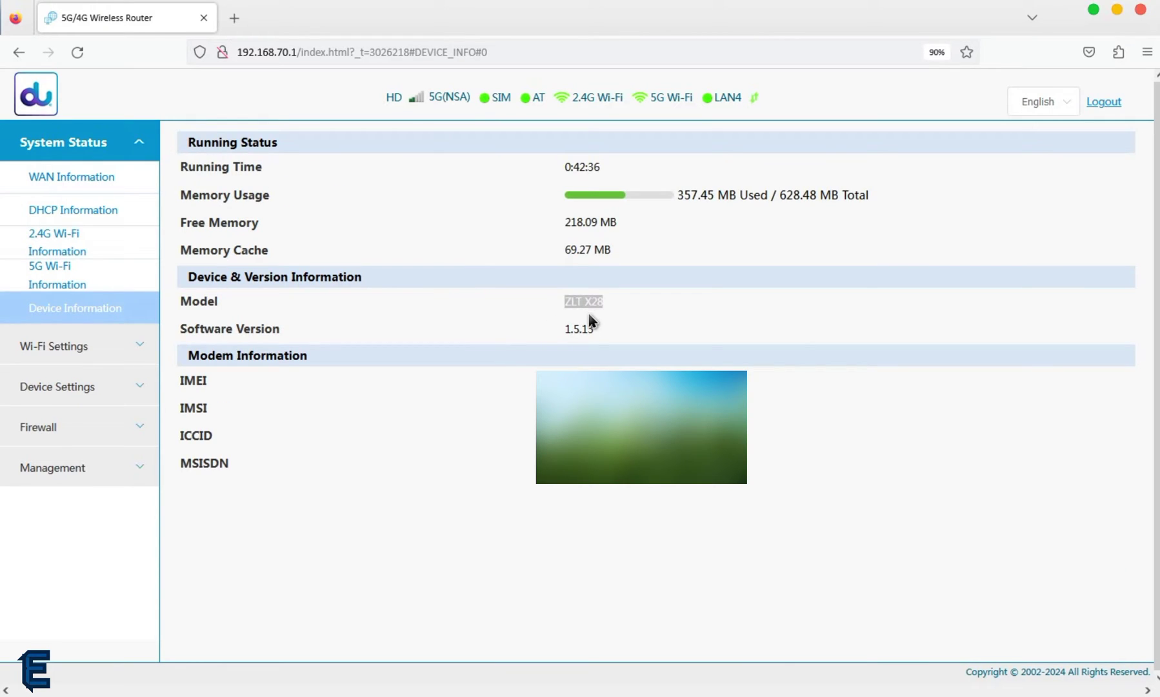
Step: Browse 2.4G Wi-Fi advanced settings, Management, Firewall and Device Settings, then log out
{"action": "left_click", "coordinate": [137, 348]}
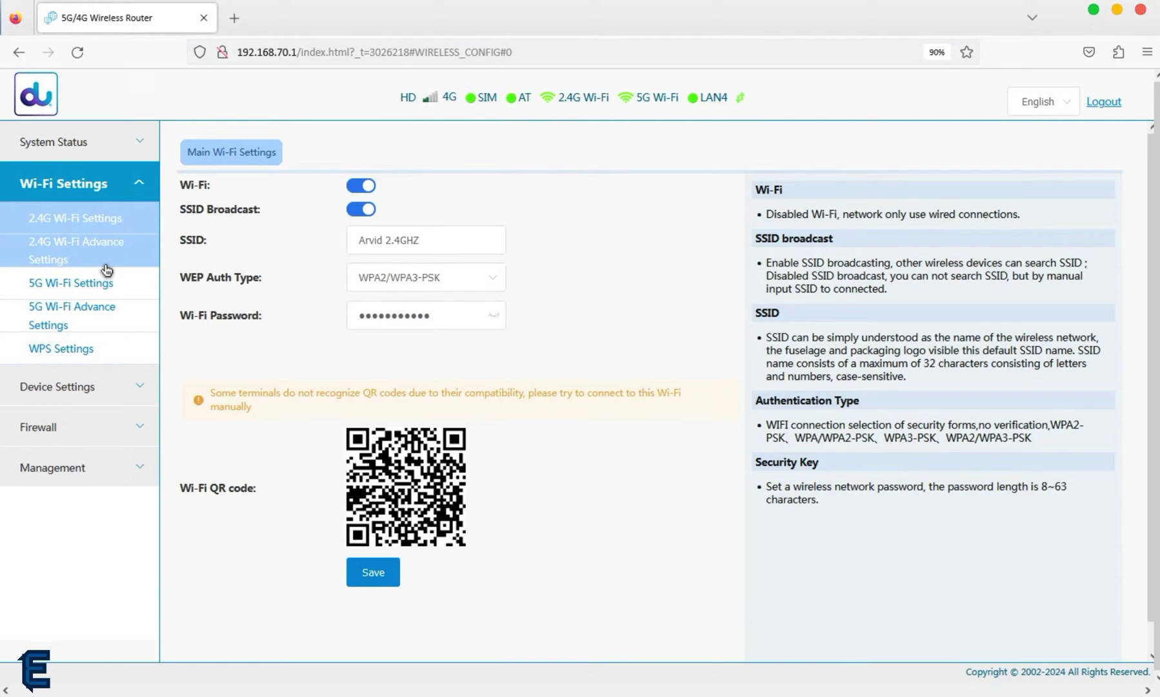
{"action": "left_click", "coordinate": [105, 250]}
{"action": "left_click", "coordinate": [72, 471]}
{"action": "left_click", "coordinate": [105, 274]}
{"action": "left_click", "coordinate": [133, 231]}
{"action": "left_click", "coordinate": [88, 158]}
{"action": "left_click", "coordinate": [1105, 103]}
{"action": "left_click", "coordinate": [624, 400]}
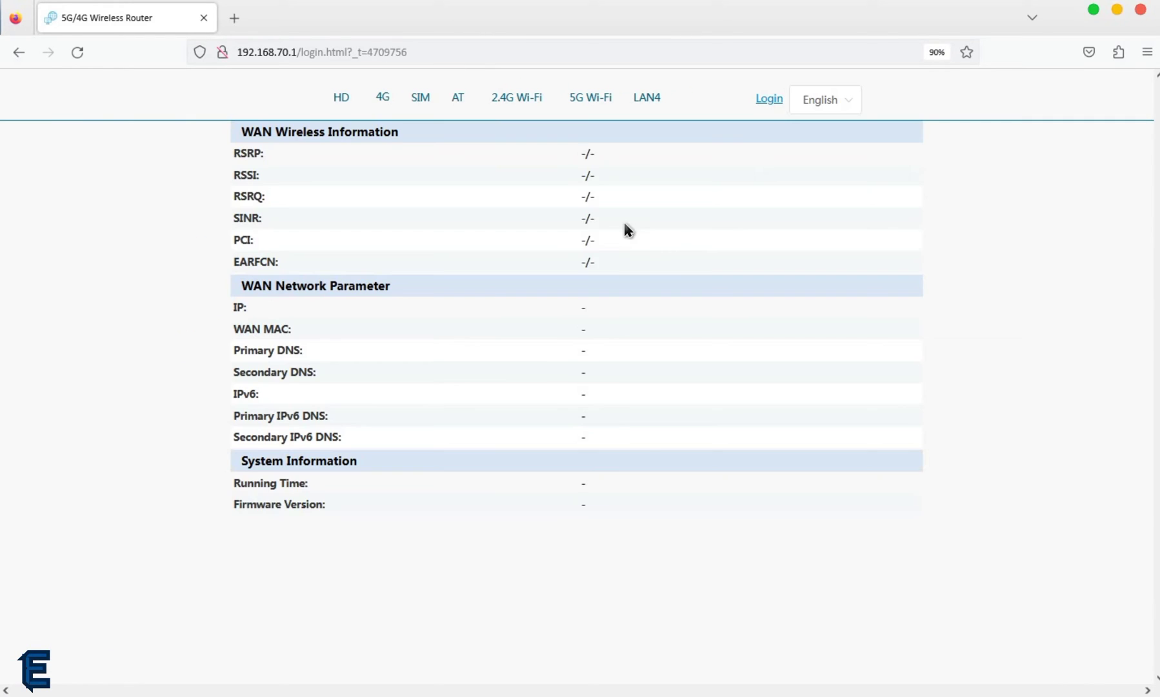
Step: Sign in as 'Admin' with the password shown, without saving the login in the browser
{"action": "type", "text": "Admin"}
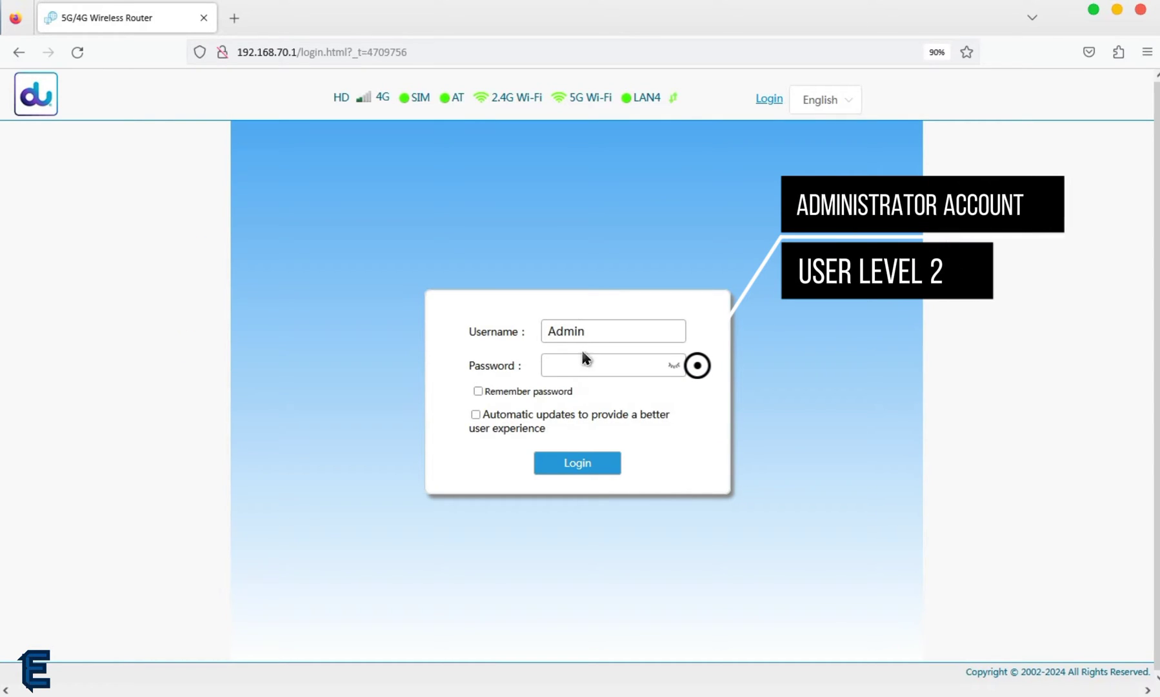
{"action": "left_click", "coordinate": [674, 366]}
{"action": "left_click", "coordinate": [578, 459]}
{"action": "left_click", "coordinate": [452, 253]}
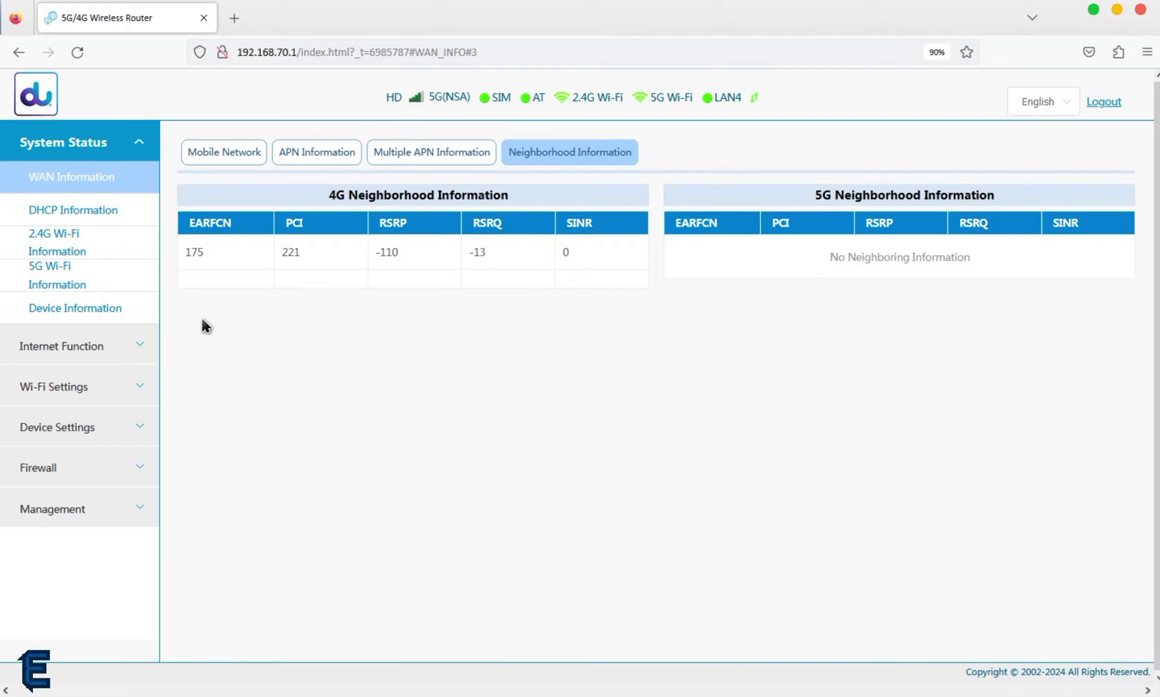
Step: View Internet Function and the Device Settings advanced pages for physical cell and cell locking
{"action": "left_click", "coordinate": [120, 345]}
{"action": "left_click", "coordinate": [77, 473]}
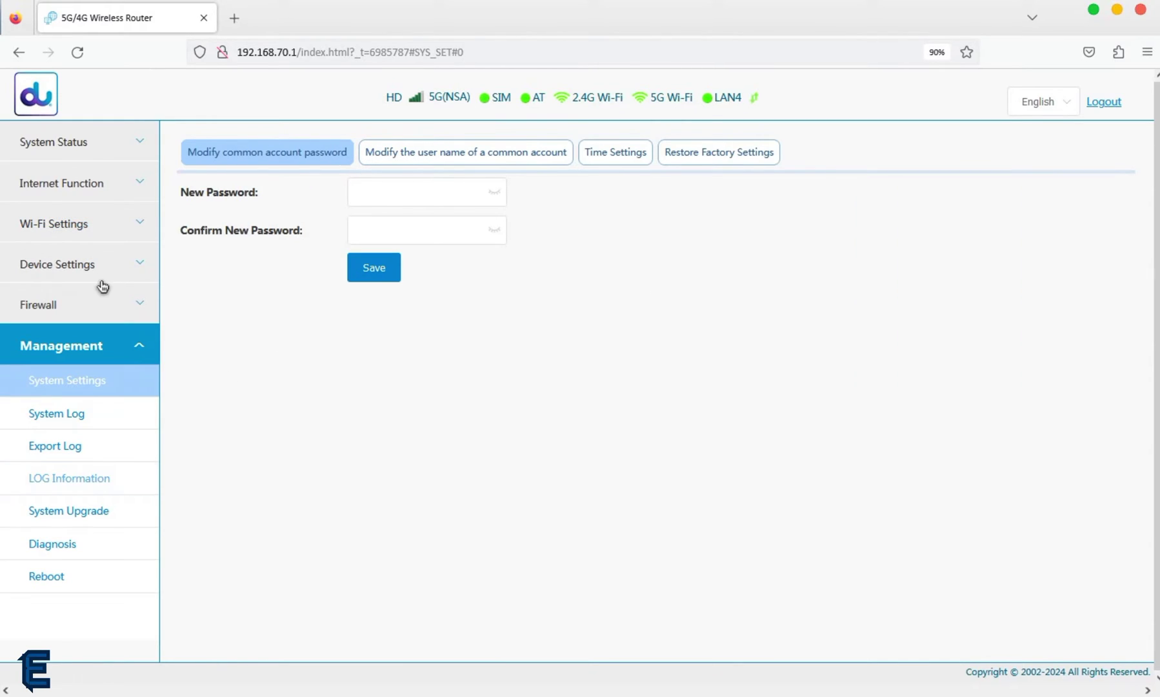
{"action": "left_click", "coordinate": [102, 263]}
{"action": "left_click", "coordinate": [88, 430]}
{"action": "left_click", "coordinate": [340, 151]}
{"action": "left_click", "coordinate": [410, 155]}
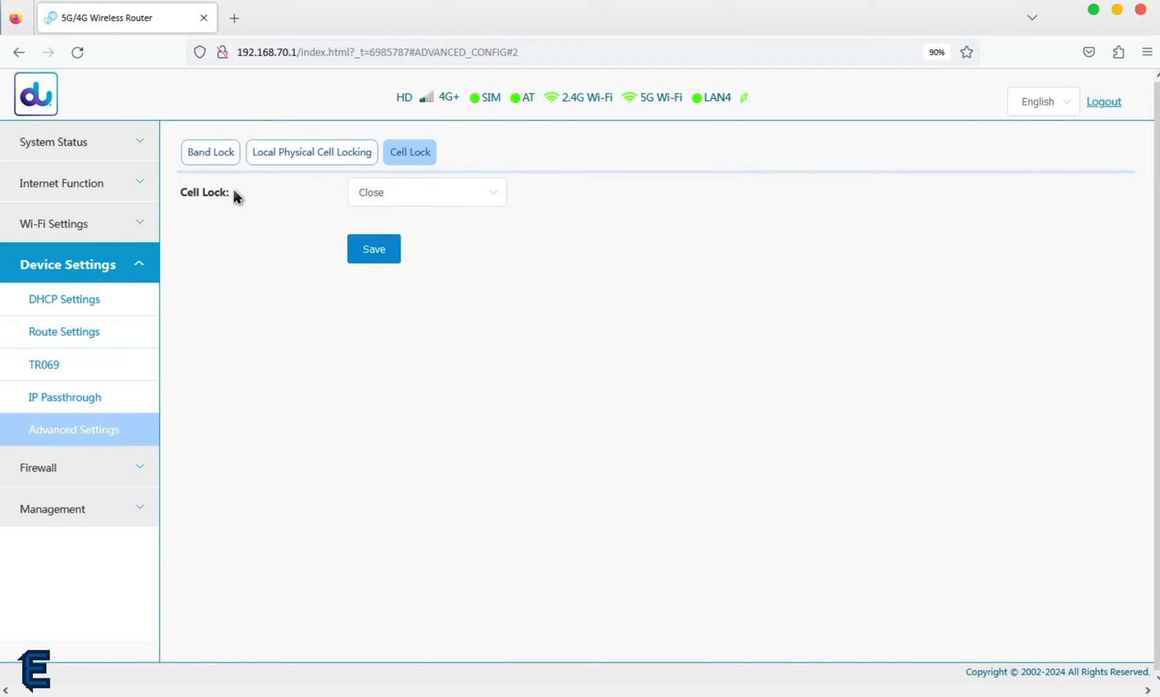
Step: Review the Firewall DMZ and Access Control pages, then the System Log, Export Log and System Settings
{"action": "left_click", "coordinate": [132, 466]}
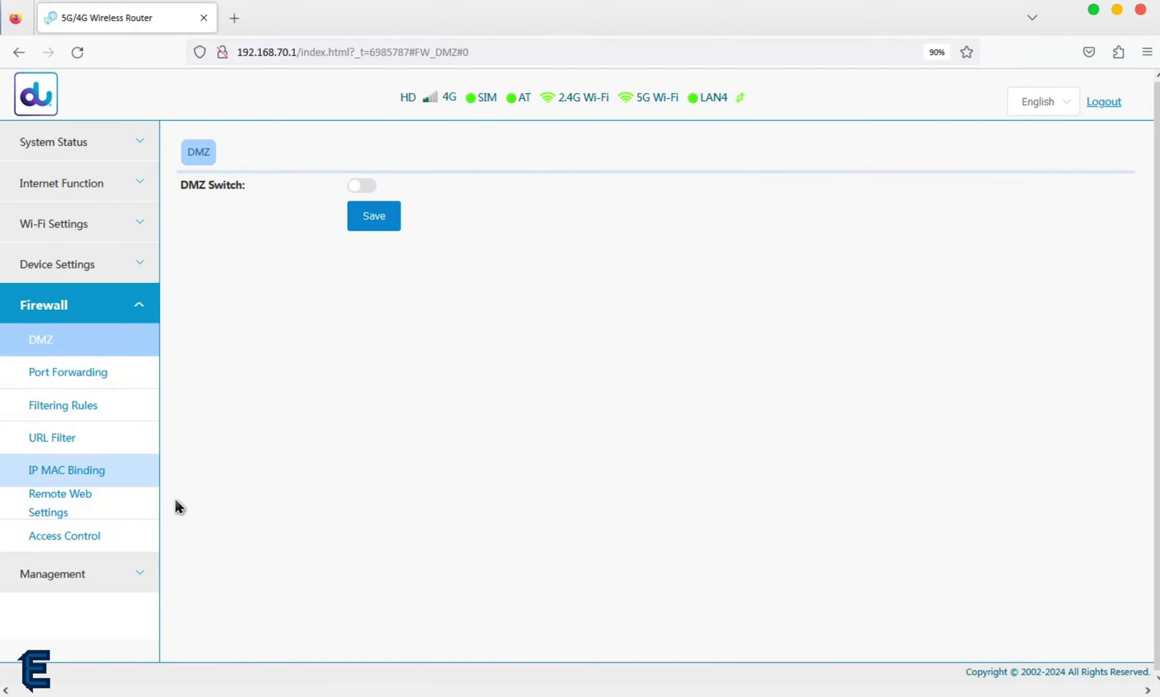
{"action": "left_click", "coordinate": [98, 535]}
{"action": "left_click", "coordinate": [128, 575]}
{"action": "left_click", "coordinate": [148, 412]}
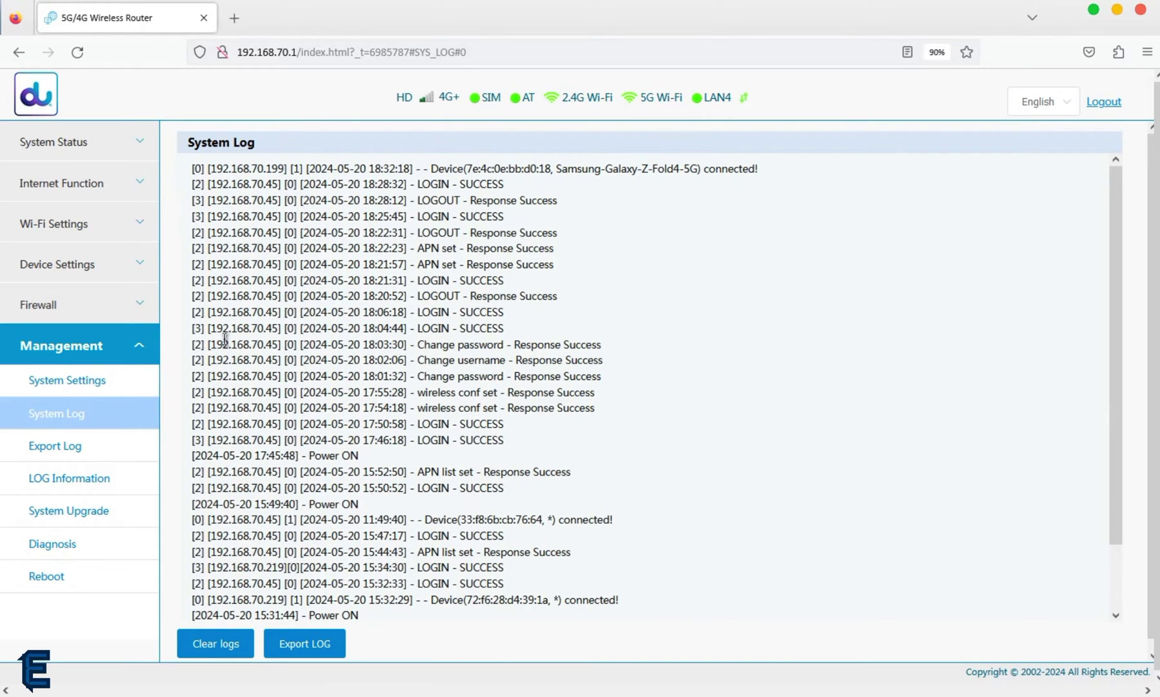
{"action": "left_click", "coordinate": [80, 450]}
{"action": "left_click", "coordinate": [96, 387]}
{"action": "left_click", "coordinate": [119, 402]}
Step: Check the system log and the System Settings password form, then log out of the administrator session
{"action": "scroll", "coordinate": [804, 522], "scroll_direction": "down", "scroll_amount": 2}
{"action": "left_click", "coordinate": [67, 380]}
{"action": "left_click", "coordinate": [1103, 102]}
{"action": "left_click", "coordinate": [615, 402]}
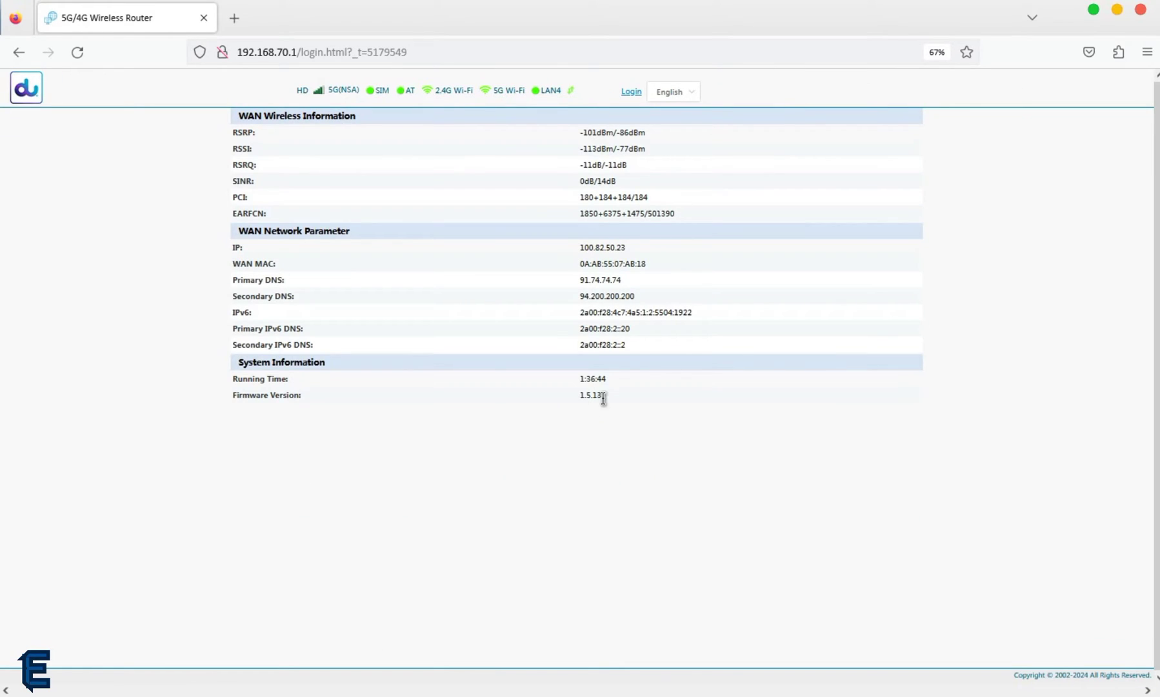
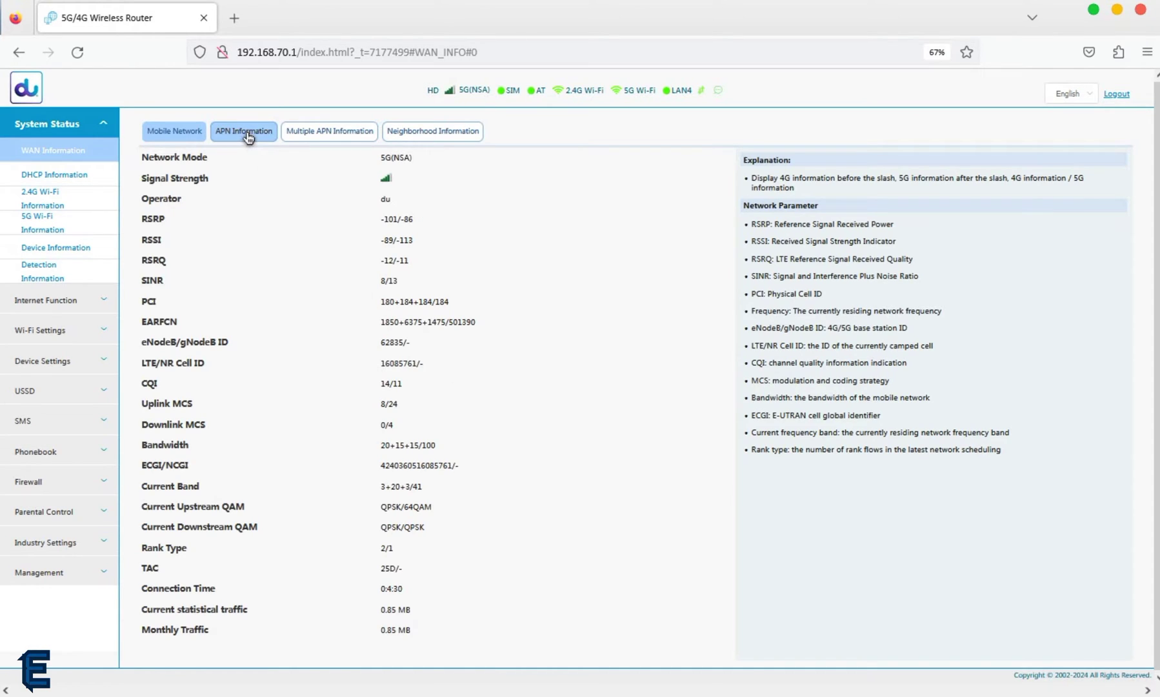
Step: View the APN, multiple APN and neighbouring cell status tabs, then the DHCP and device information pages
{"action": "left_click", "coordinate": [247, 135]}
{"action": "left_click", "coordinate": [315, 132]}
{"action": "left_click", "coordinate": [426, 135]}
{"action": "left_click", "coordinate": [103, 180]}
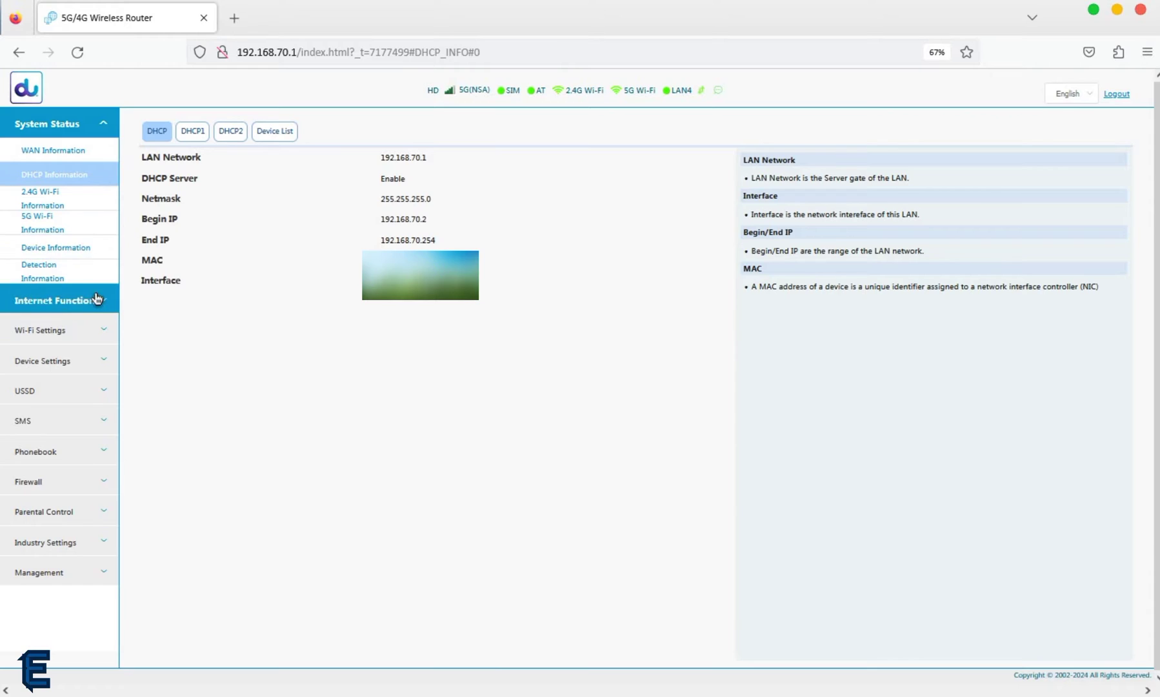
{"action": "left_click", "coordinate": [90, 251]}
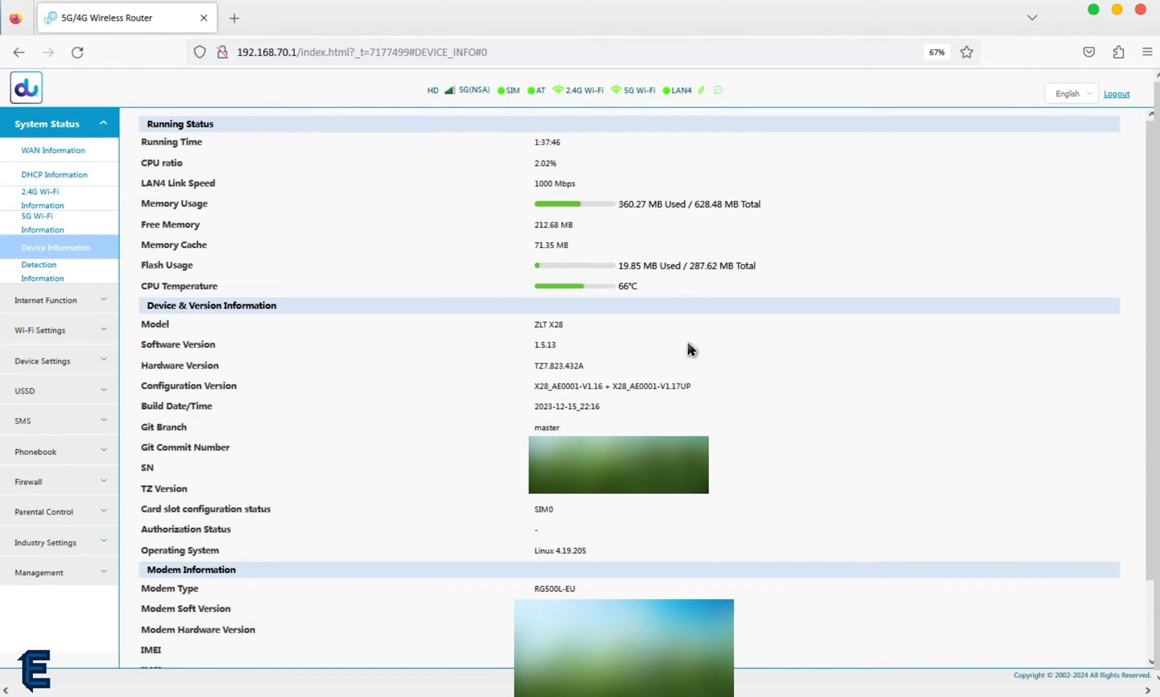
Step: Select part of the software version, then view the NR calibration, WCDMA calibration and MOUNT detection tabs
{"action": "double_click", "coordinate": [550, 343]}
{"action": "left_click", "coordinate": [84, 276]}
{"action": "left_click", "coordinate": [352, 132]}
{"action": "left_click", "coordinate": [487, 132]}
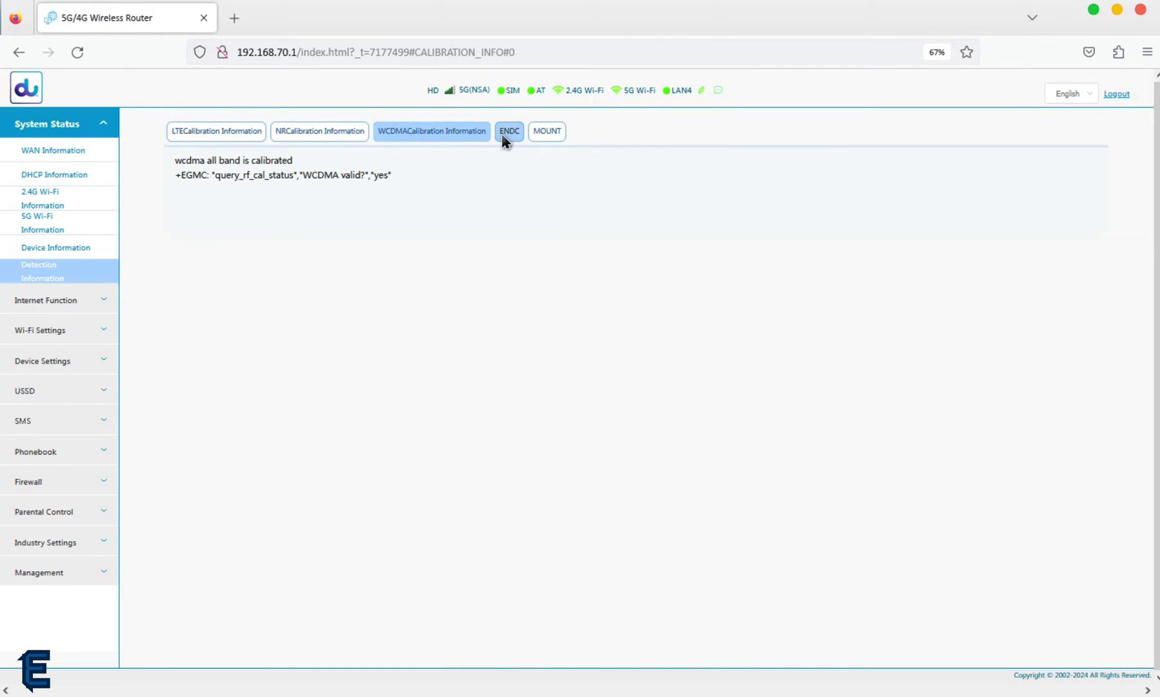
{"action": "left_click", "coordinate": [545, 134]}
Step: Browse the network configuration, PLMN scan, WAN mode and wired multi-WAN mode tabs
{"action": "left_click", "coordinate": [88, 303]}
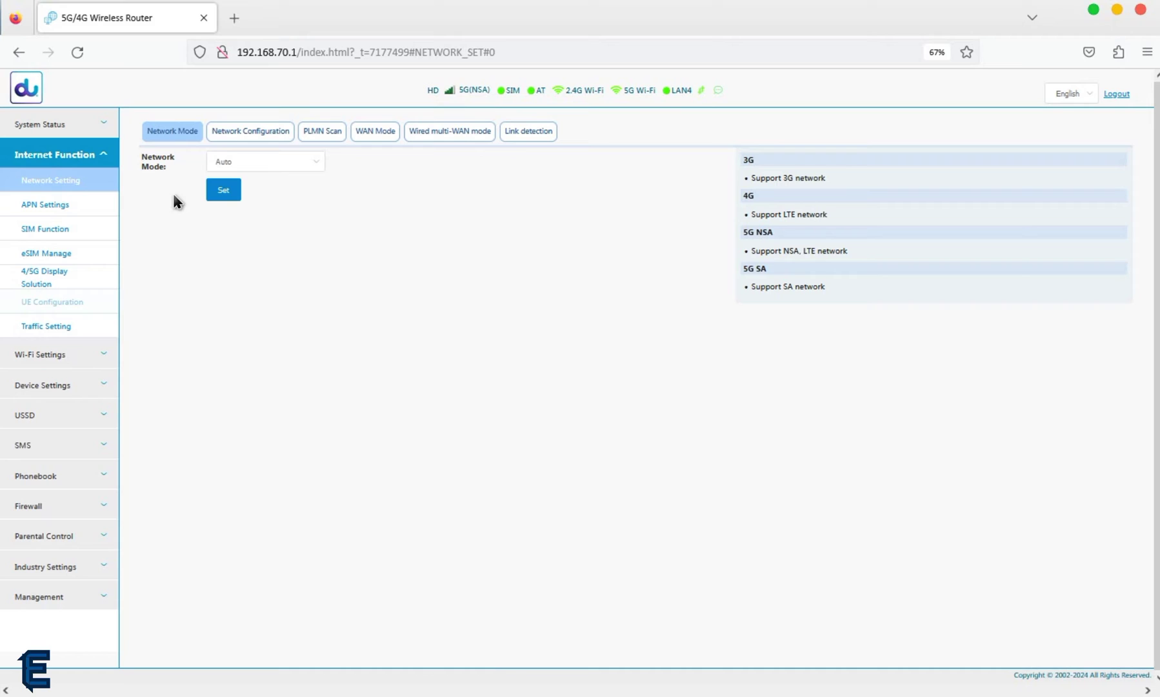
{"action": "left_click", "coordinate": [236, 140]}
{"action": "left_click", "coordinate": [313, 136]}
{"action": "left_click", "coordinate": [373, 137]}
{"action": "left_click", "coordinate": [484, 132]}
Step: View the APN and multiple APN settings, then set the SIM switch to the built-in SIM card
{"action": "left_click", "coordinate": [56, 208]}
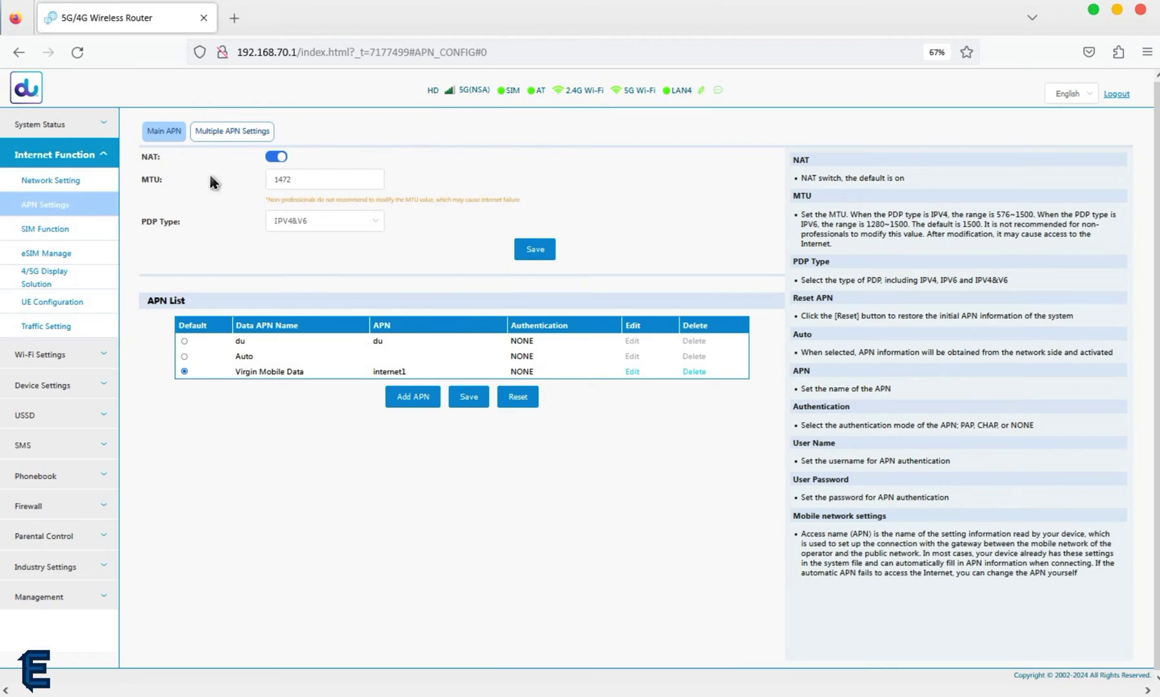
{"action": "left_click", "coordinate": [236, 132]}
{"action": "left_click", "coordinate": [77, 227]}
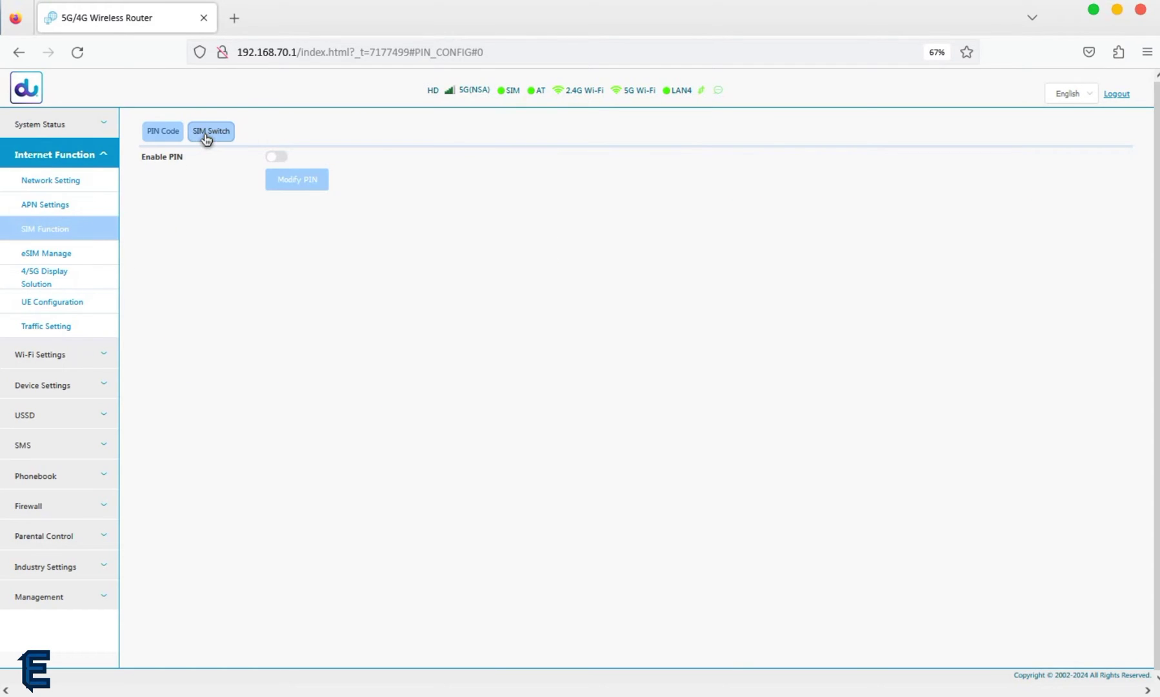
{"action": "left_click", "coordinate": [209, 133]}
{"action": "left_click", "coordinate": [305, 217]}
Step: Visit eSIM management and 4/5G display solution, turn on the UE function switch and the traffic limit
{"action": "left_click", "coordinate": [58, 261]}
{"action": "left_click", "coordinate": [67, 279]}
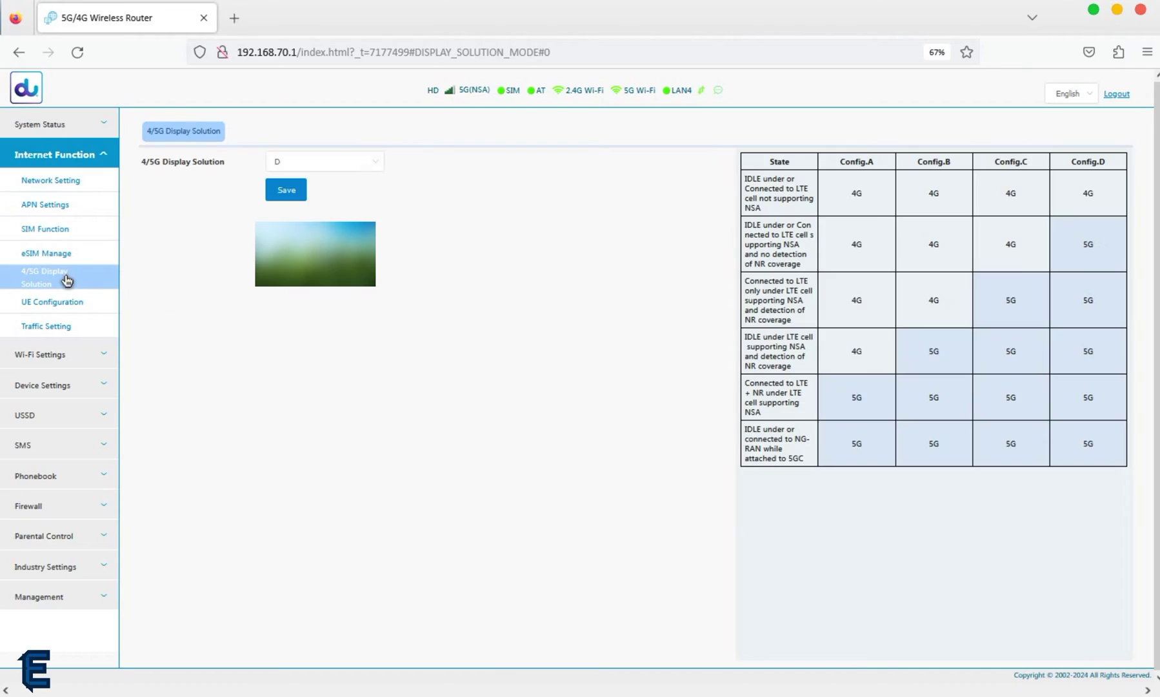
{"action": "left_click", "coordinate": [116, 301]}
{"action": "left_click", "coordinate": [262, 131]}
{"action": "left_click", "coordinate": [282, 156]}
{"action": "left_click", "coordinate": [65, 328]}
{"action": "left_click", "coordinate": [274, 158]}
Step: View the auxiliary Wi-Fi1 and Wi-Fi4 tabs, and the 2.4G advanced country code and Wi-Fi mode choices
{"action": "left_click", "coordinate": [68, 357]}
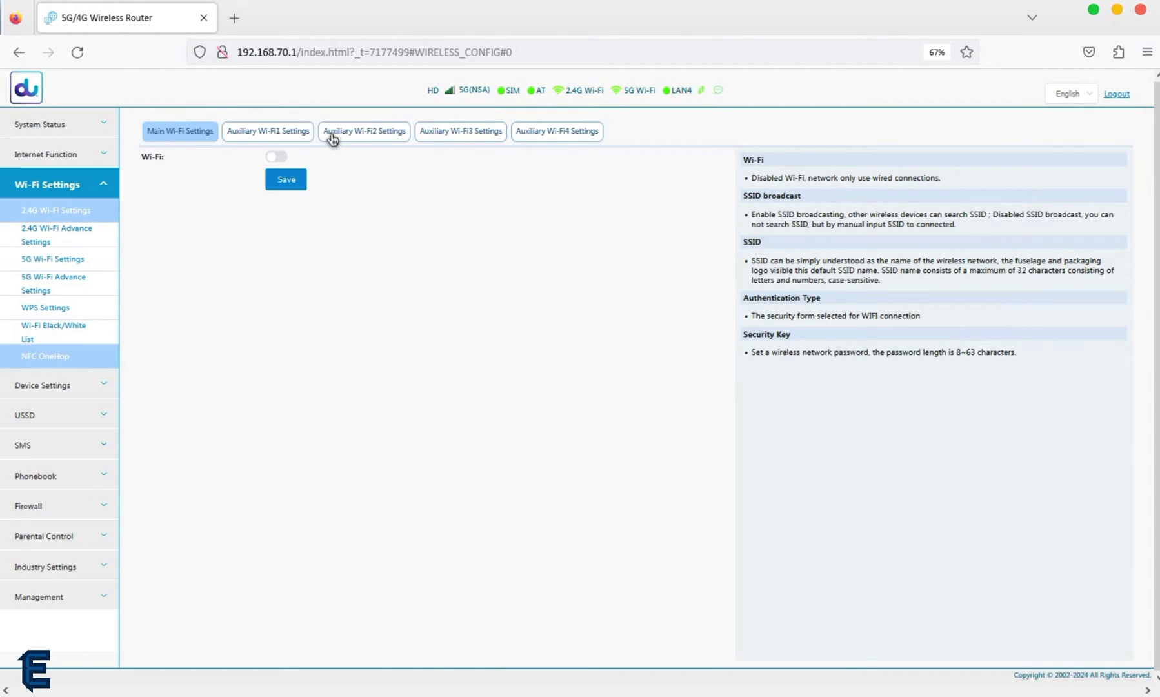
{"action": "left_click", "coordinate": [303, 138]}
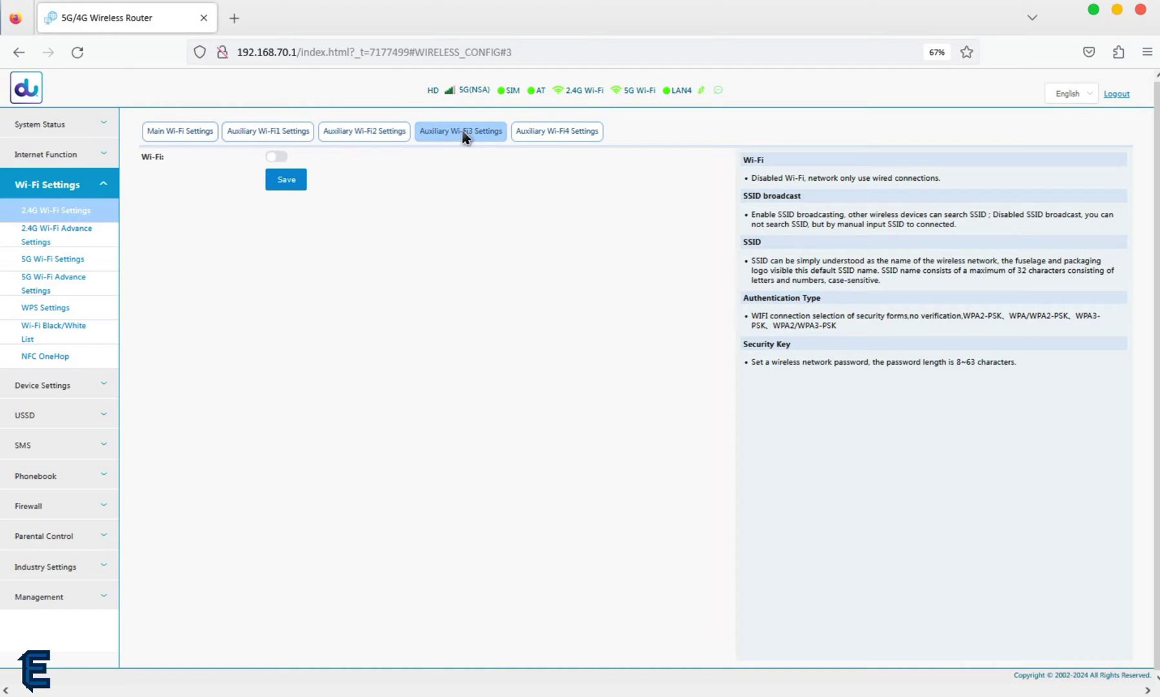
{"action": "left_click", "coordinate": [539, 132]}
{"action": "left_click", "coordinate": [76, 235]}
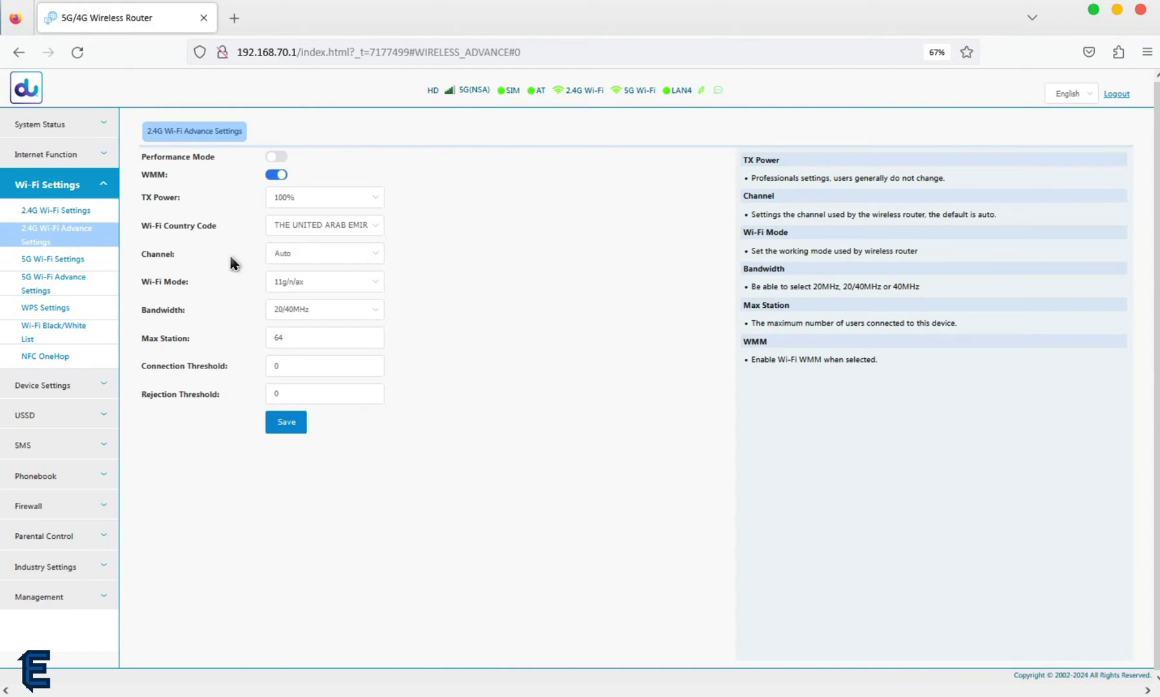
{"action": "left_click", "coordinate": [292, 229]}
{"action": "left_click", "coordinate": [173, 278]}
{"action": "left_click", "coordinate": [309, 284]}
Step: Step through the 5G Wi-Fi, 5G advanced, WPS, Black/White List and NFC OneHop pages
{"action": "left_click", "coordinate": [76, 261]}
{"action": "left_click", "coordinate": [72, 283]}
{"action": "left_click", "coordinate": [75, 308]}
{"action": "left_click", "coordinate": [80, 332]}
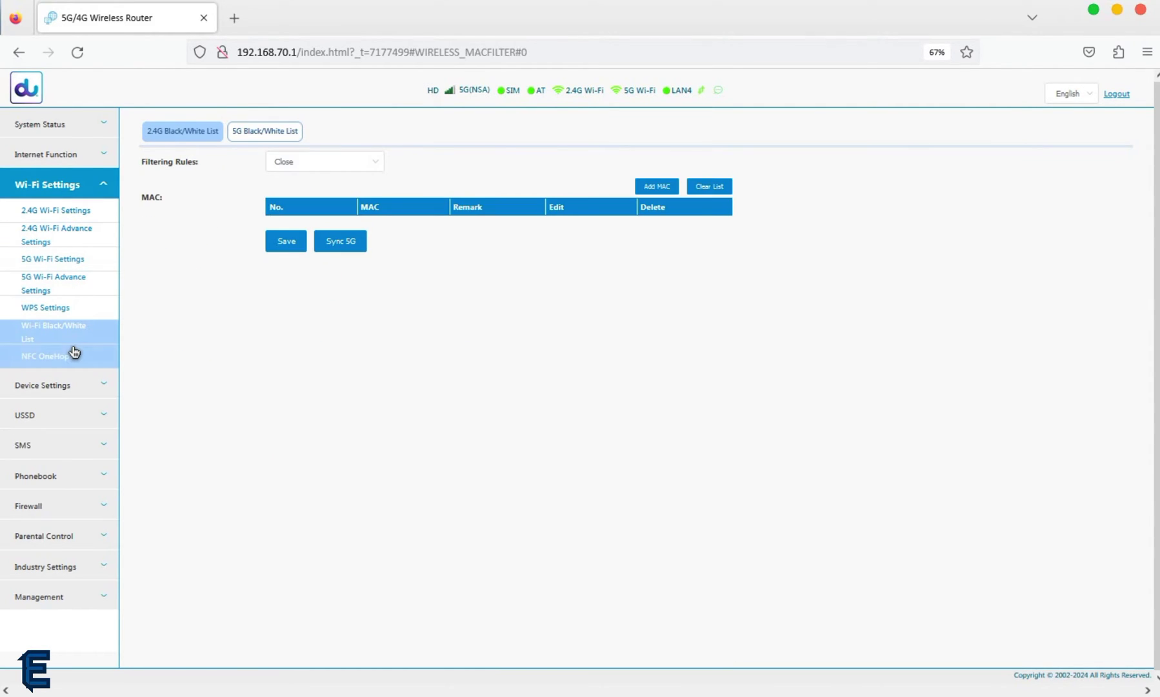
{"action": "left_click", "coordinate": [73, 353]}
Step: View the DHCP, multiple DHCP, VLAN and route settings, and the smart temperature switch choices
{"action": "left_click", "coordinate": [90, 384]}
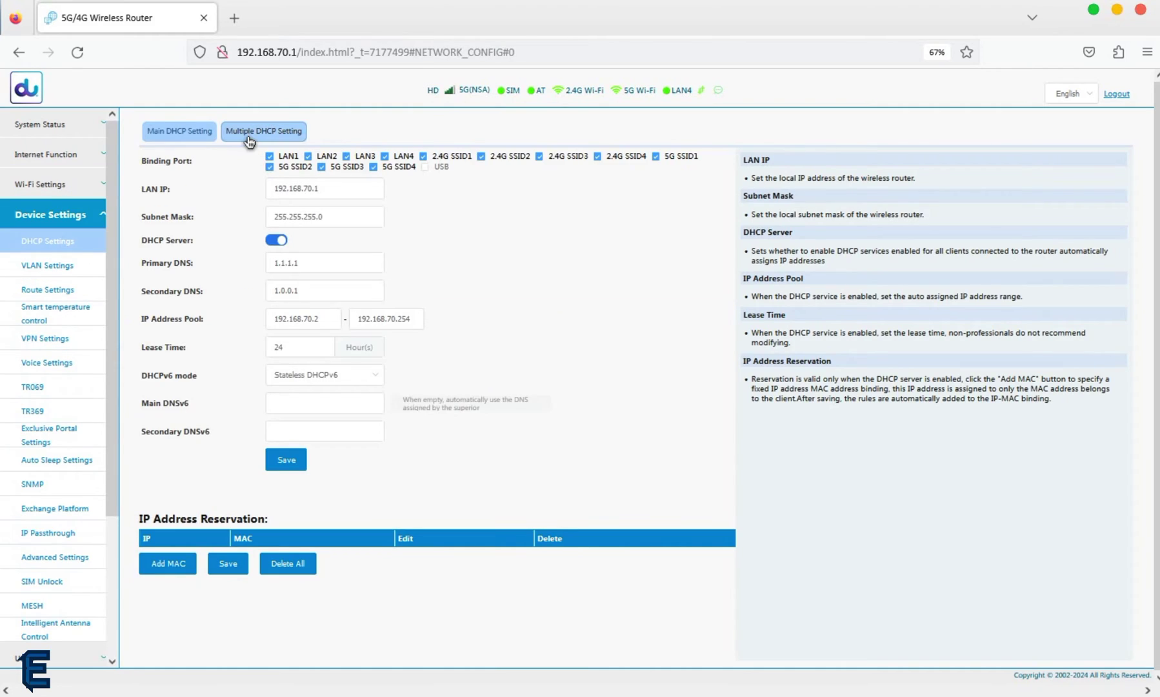
{"action": "left_click", "coordinate": [249, 140]}
{"action": "left_click", "coordinate": [78, 265]}
{"action": "left_click", "coordinate": [88, 290]}
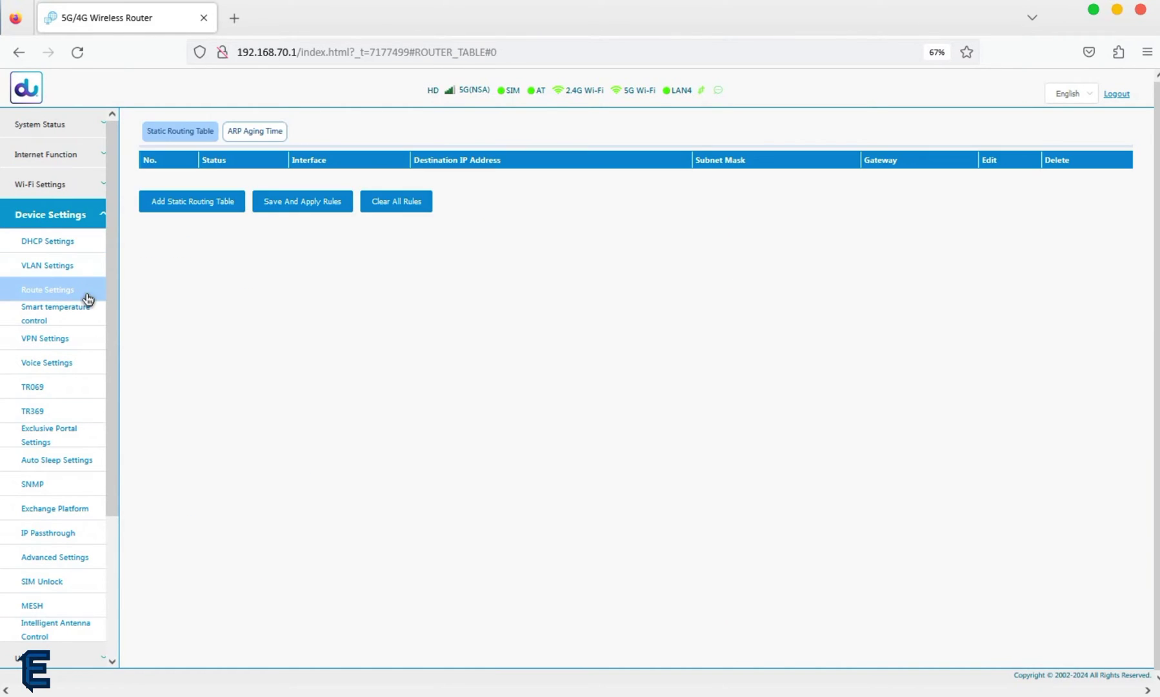
{"action": "left_click", "coordinate": [75, 313]}
{"action": "left_click", "coordinate": [324, 164]}
Step: Turn on the VPN switch and view the senior VPN, GRE, L2TPV3, VXLAN and IPSec status tabs
{"action": "left_click", "coordinate": [77, 339]}
{"action": "left_click", "coordinate": [276, 157]}
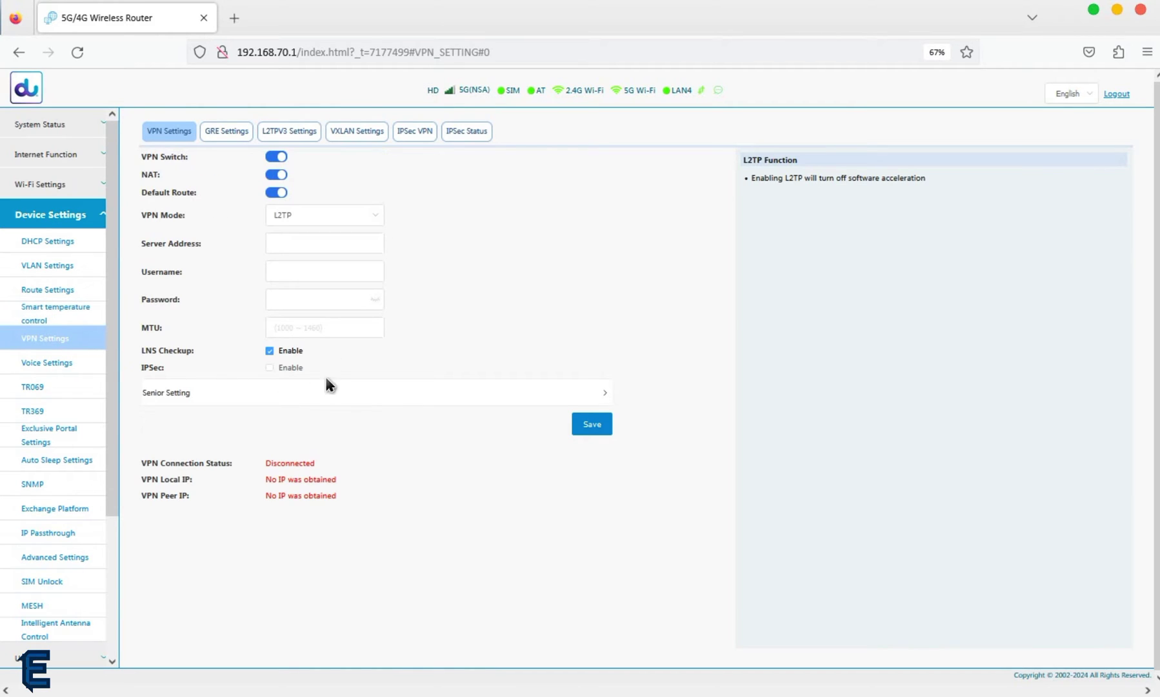
{"action": "left_click", "coordinate": [189, 398]}
{"action": "left_click", "coordinate": [243, 132]}
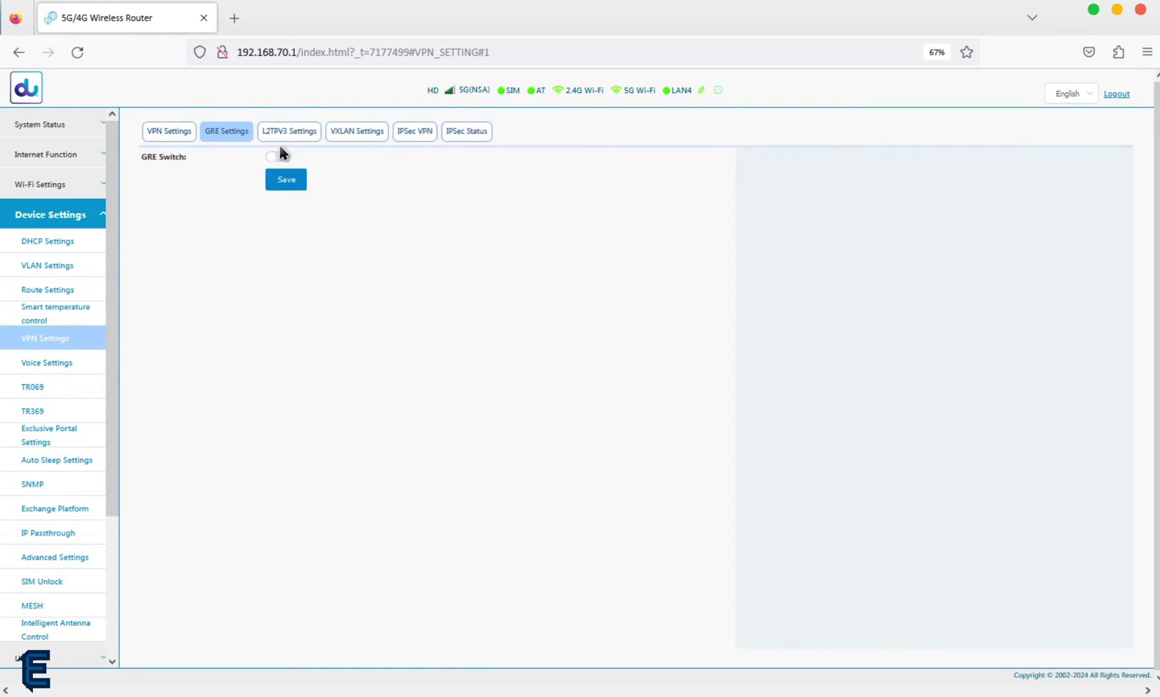
{"action": "left_click", "coordinate": [308, 129]}
{"action": "left_click", "coordinate": [340, 134]}
{"action": "left_click", "coordinate": [467, 133]}
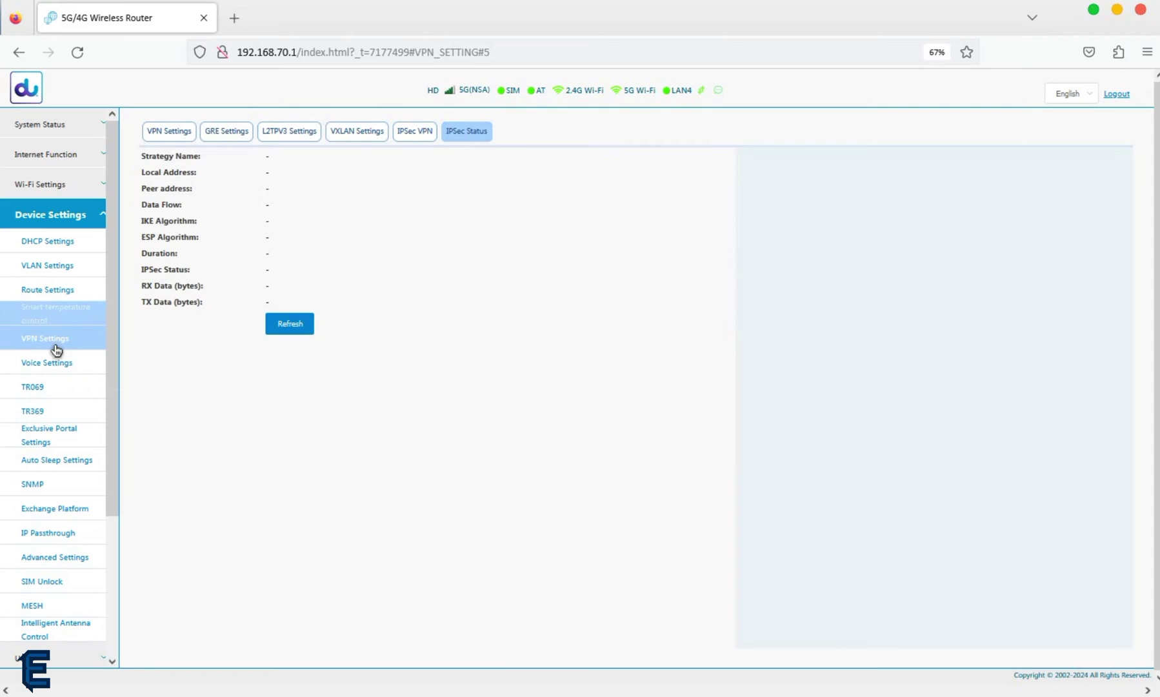
Step: Set voice type to VoIP, enable alternate SIP server and SIP proxy, and view voice advanced tabs
{"action": "left_click", "coordinate": [45, 373]}
{"action": "left_click", "coordinate": [292, 166]}
{"action": "left_click", "coordinate": [298, 213]}
{"action": "left_click", "coordinate": [278, 466]}
{"action": "left_click", "coordinate": [277, 430]}
{"action": "left_click", "coordinate": [268, 131]}
{"action": "left_click", "coordinate": [336, 131]}
{"action": "left_click", "coordinate": [450, 132]}
Step: Toggle TR069 on and off, turn on TR369 and view MTP choices, then enable the exclusive portal
{"action": "left_click", "coordinate": [64, 386]}
{"action": "left_click", "coordinate": [276, 156]}
{"action": "left_click", "coordinate": [277, 156]}
{"action": "left_click", "coordinate": [77, 445]}
{"action": "left_click", "coordinate": [57, 412]}
{"action": "left_click", "coordinate": [276, 156]}
{"action": "left_click", "coordinate": [313, 180]}
{"action": "left_click", "coordinate": [80, 447]}
{"action": "left_click", "coordinate": [276, 156]}
Step: View auto sleep, SNMP, exchange platform (Telecom DM, Mobile DM, MQTT) and IP passthrough settings
{"action": "left_click", "coordinate": [34, 462]}
{"action": "left_click", "coordinate": [35, 484]}
{"action": "left_click", "coordinate": [50, 509]}
{"action": "left_click", "coordinate": [265, 132]}
{"action": "left_click", "coordinate": [197, 131]}
{"action": "left_click", "coordinate": [372, 130]}
{"action": "left_click", "coordinate": [33, 531]}
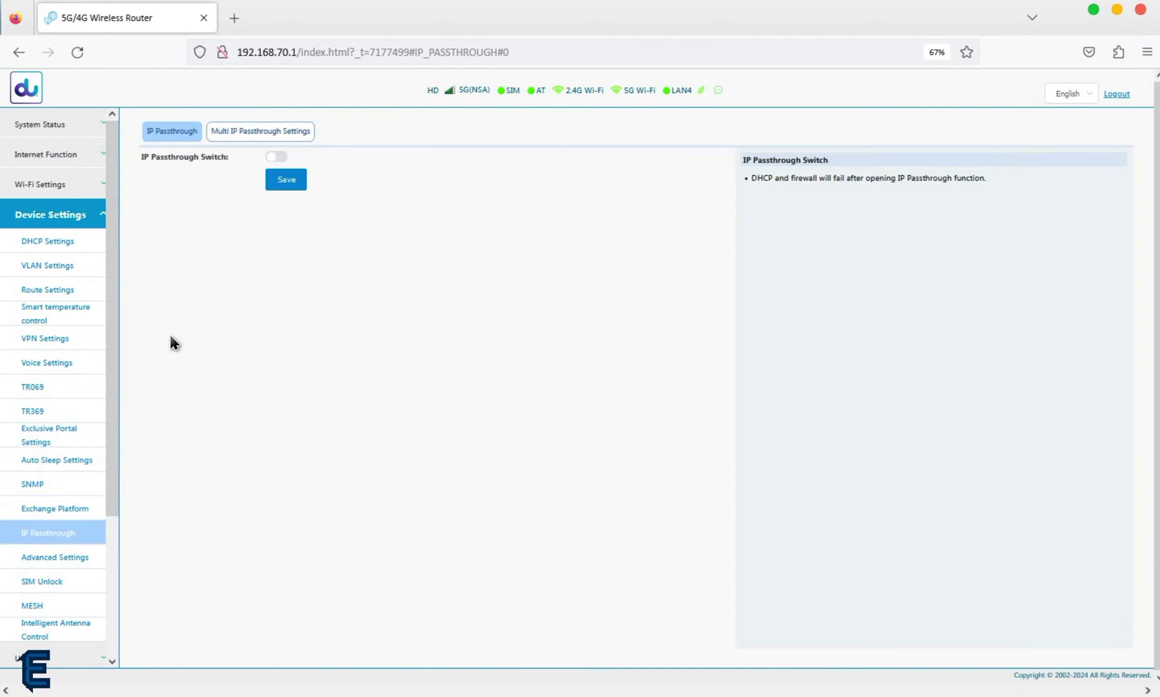
{"action": "left_click", "coordinate": [270, 131]}
{"action": "left_click", "coordinate": [179, 130]}
Step: Turn on DDNS and view band lock, cell locking, Lock PLMN, remote PING, remote login and IPTV tabs
{"action": "left_click", "coordinate": [71, 563]}
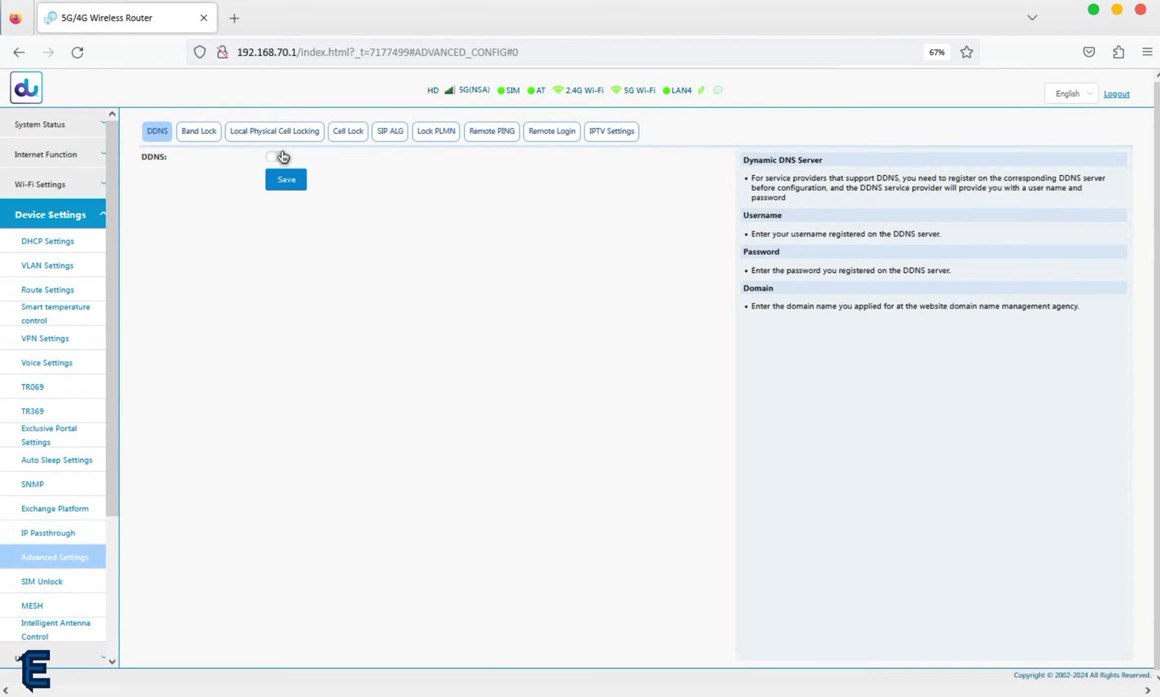
{"action": "left_click", "coordinate": [282, 157]}
{"action": "left_click", "coordinate": [198, 132]}
{"action": "left_click", "coordinate": [258, 133]}
{"action": "left_click", "coordinate": [343, 133]}
{"action": "left_click", "coordinate": [439, 139]}
{"action": "left_click", "coordinate": [480, 140]}
{"action": "left_click", "coordinate": [554, 132]}
{"action": "left_click", "coordinate": [612, 133]}
Step: Visit the SIM unlock, MESH, intelligent antenna control and USSD pages
{"action": "left_click", "coordinate": [38, 582]}
{"action": "left_click", "coordinate": [32, 605]}
{"action": "left_click", "coordinate": [45, 629]}
{"action": "left_click", "coordinate": [112, 661]}
{"action": "left_click", "coordinate": [90, 476]}
Step: Browse the SMS inbox, outbox and settings, then the phonebook
{"action": "left_click", "coordinate": [57, 300]}
{"action": "left_click", "coordinate": [50, 332]}
{"action": "left_click", "coordinate": [49, 346]}
{"action": "left_click", "coordinate": [47, 327]}
{"action": "left_click", "coordinate": [45, 349]}
{"action": "left_click", "coordinate": [39, 377]}
Step: Turn on DMZ and view the firewall switch, port forwarding, URL filter, IP MAC binding and DDOS pages
{"action": "left_click", "coordinate": [52, 360]}
{"action": "left_click", "coordinate": [57, 384]}
{"action": "left_click", "coordinate": [277, 157]}
{"action": "left_click", "coordinate": [58, 413]}
{"action": "left_click", "coordinate": [36, 455]}
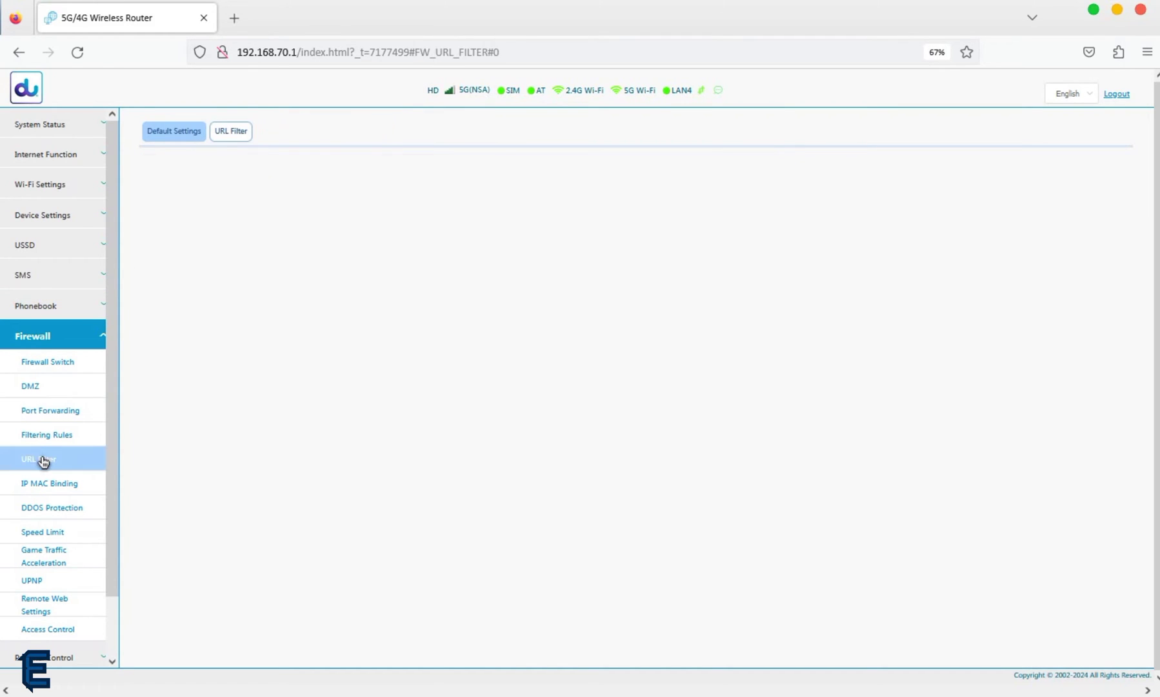
{"action": "left_click", "coordinate": [40, 483]}
{"action": "left_click", "coordinate": [37, 507]}
Step: View speed limit, game acceleration, UPNP, remote web, access control, parental control and DI/DO settings
{"action": "left_click", "coordinate": [37, 532]}
{"action": "left_click", "coordinate": [35, 555]}
{"action": "left_click", "coordinate": [34, 581]}
{"action": "left_click", "coordinate": [30, 604]}
{"action": "left_click", "coordinate": [29, 628]}
{"action": "left_click", "coordinate": [111, 662]}
{"action": "left_click", "coordinate": [100, 604]}
{"action": "left_click", "coordinate": [82, 416]}
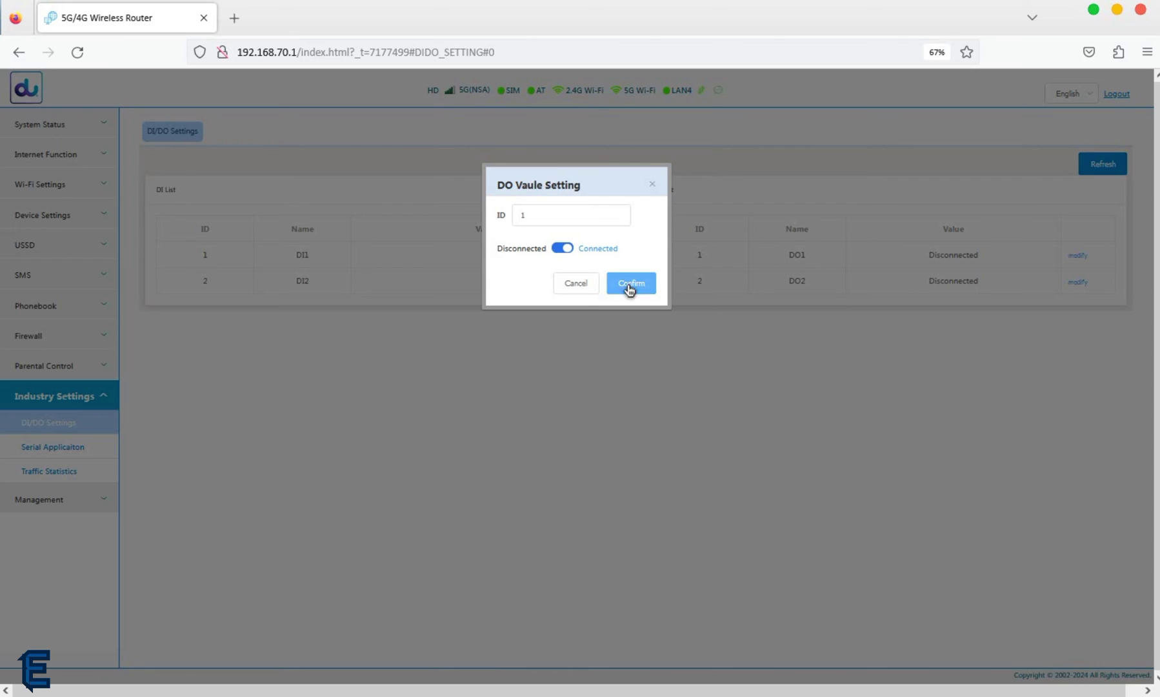
Step: Confirm DO1 as Connected, then set it back to Disconnected and confirm
{"action": "left_click", "coordinate": [630, 284]}
{"action": "left_click", "coordinate": [649, 409]}
{"action": "left_click", "coordinate": [1074, 256]}
{"action": "left_click", "coordinate": [562, 247]}
{"action": "left_click", "coordinate": [629, 284]}
{"action": "left_click", "coordinate": [645, 411]}
Step: View the serial application settings, then open and cancel the traffic statistics settings
{"action": "left_click", "coordinate": [62, 445]}
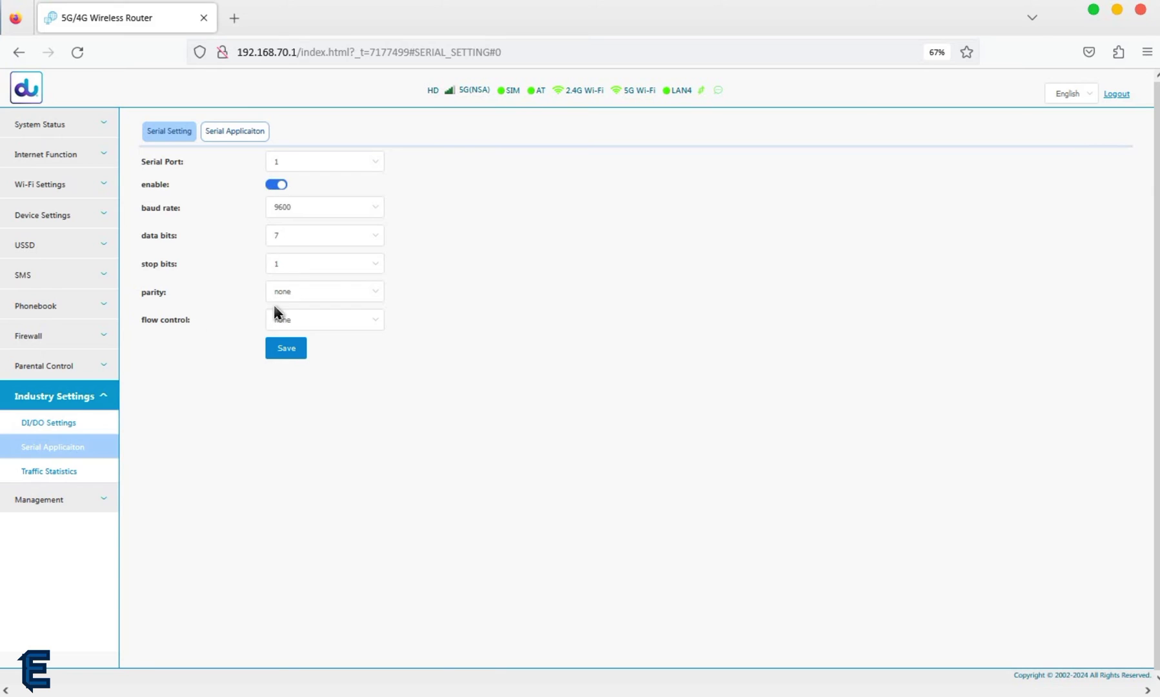
{"action": "left_click", "coordinate": [238, 133]}
{"action": "left_click", "coordinate": [85, 471]}
{"action": "left_click", "coordinate": [1105, 173]}
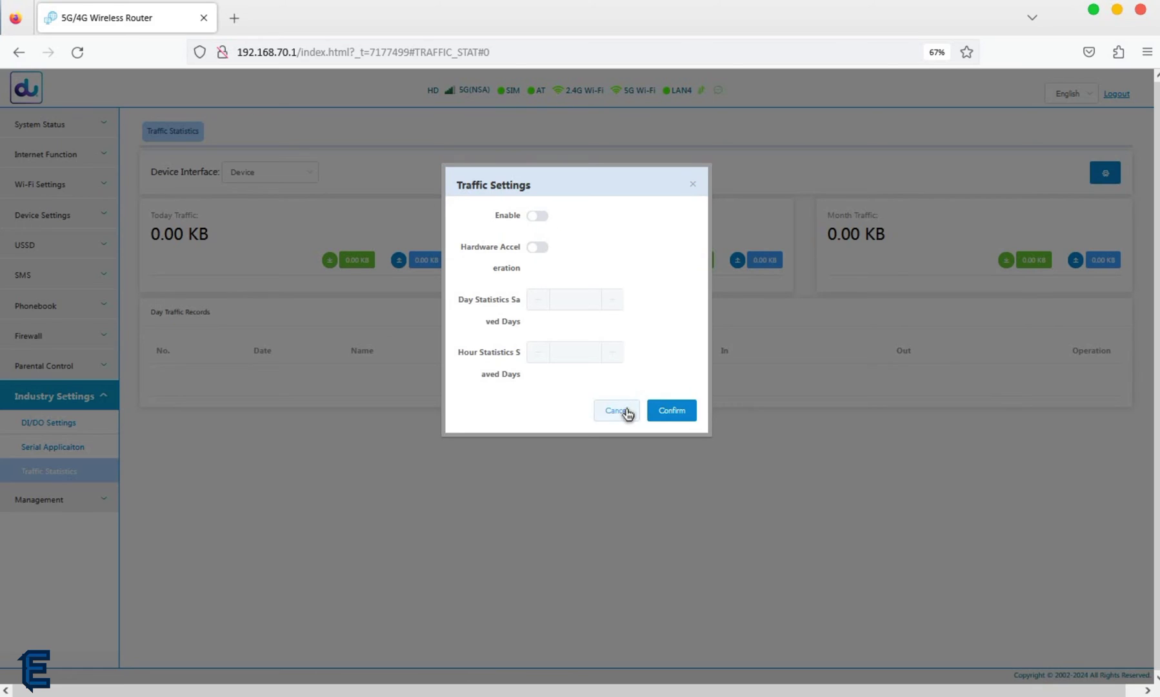
{"action": "left_click", "coordinate": [616, 411]}
Step: View the Management change username, time and DST setting tabs
{"action": "left_click", "coordinate": [39, 499]}
{"action": "left_click", "coordinate": [231, 131]}
{"action": "left_click", "coordinate": [308, 132]}
{"action": "left_click", "coordinate": [387, 131]}
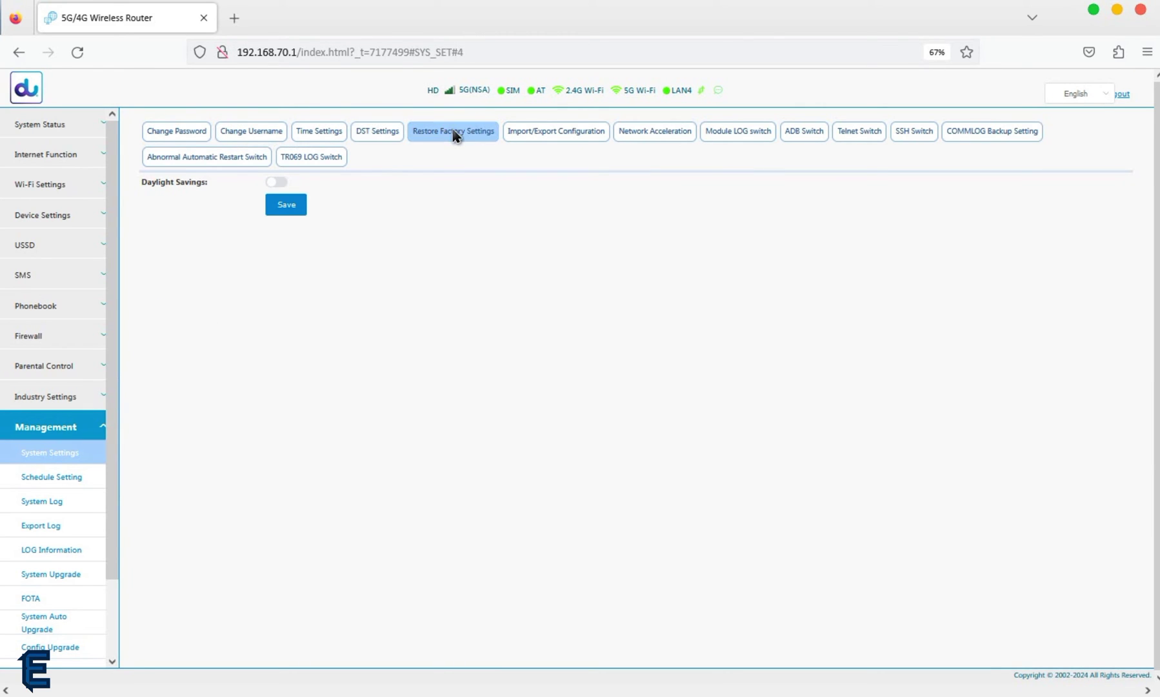
Step: Browse the System Settings tabs, from factory restore and import/export to TR069 LOG and abnormal-restart switches
{"action": "left_click", "coordinate": [455, 132]}
{"action": "left_click", "coordinate": [514, 131]}
{"action": "left_click", "coordinate": [659, 133]}
{"action": "left_click", "coordinate": [732, 132]}
{"action": "left_click", "coordinate": [814, 132]}
{"action": "left_click", "coordinate": [974, 135]}
{"action": "left_click", "coordinate": [308, 157]}
{"action": "left_click", "coordinate": [240, 160]}
Step: View the Schedule Setting page's lights-off and WiFi schedules
{"action": "left_click", "coordinate": [83, 477]}
{"action": "left_click", "coordinate": [251, 131]}
{"action": "left_click", "coordinate": [321, 131]}
Step: Look through the System Log, Export Log and LOG Information pages
{"action": "left_click", "coordinate": [70, 501]}
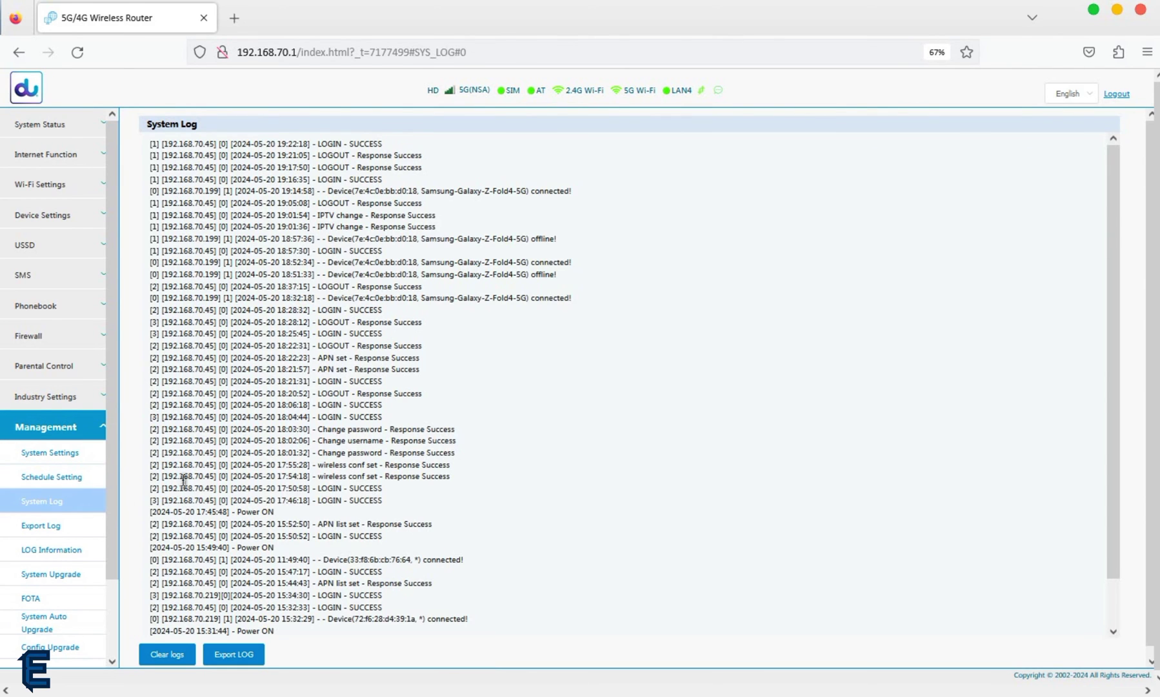
{"action": "scroll", "coordinate": [1108, 639], "scroll_direction": "down", "scroll_amount": 2}
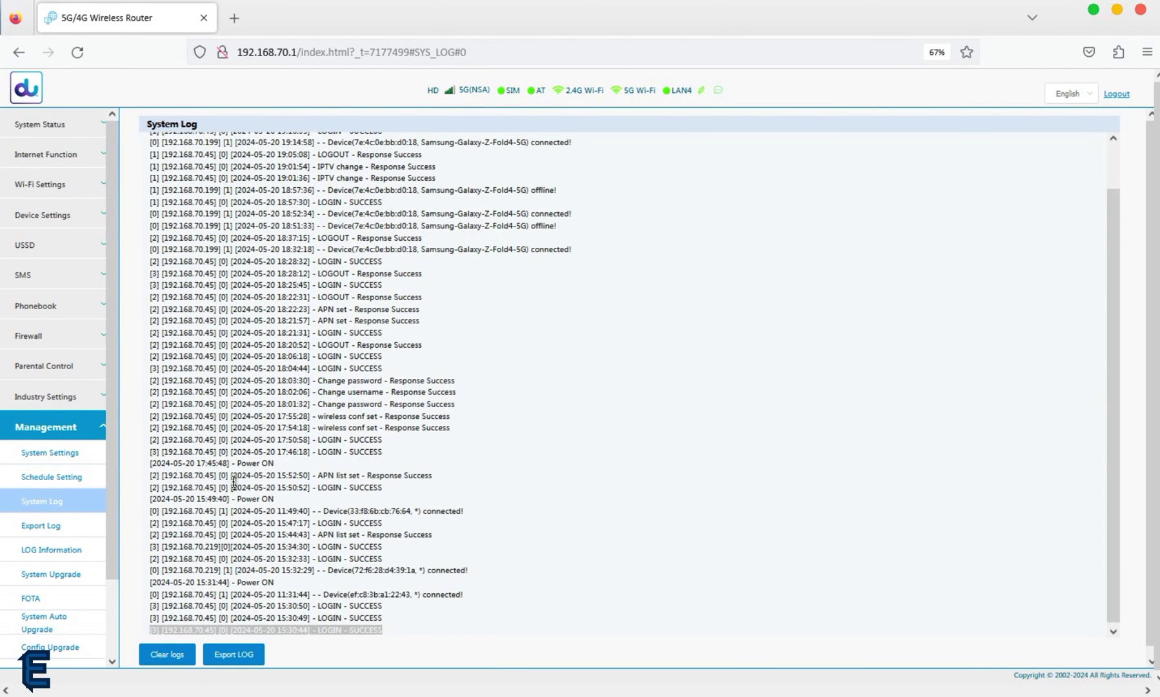
{"action": "left_click", "coordinate": [51, 530]}
{"action": "left_click", "coordinate": [52, 553]}
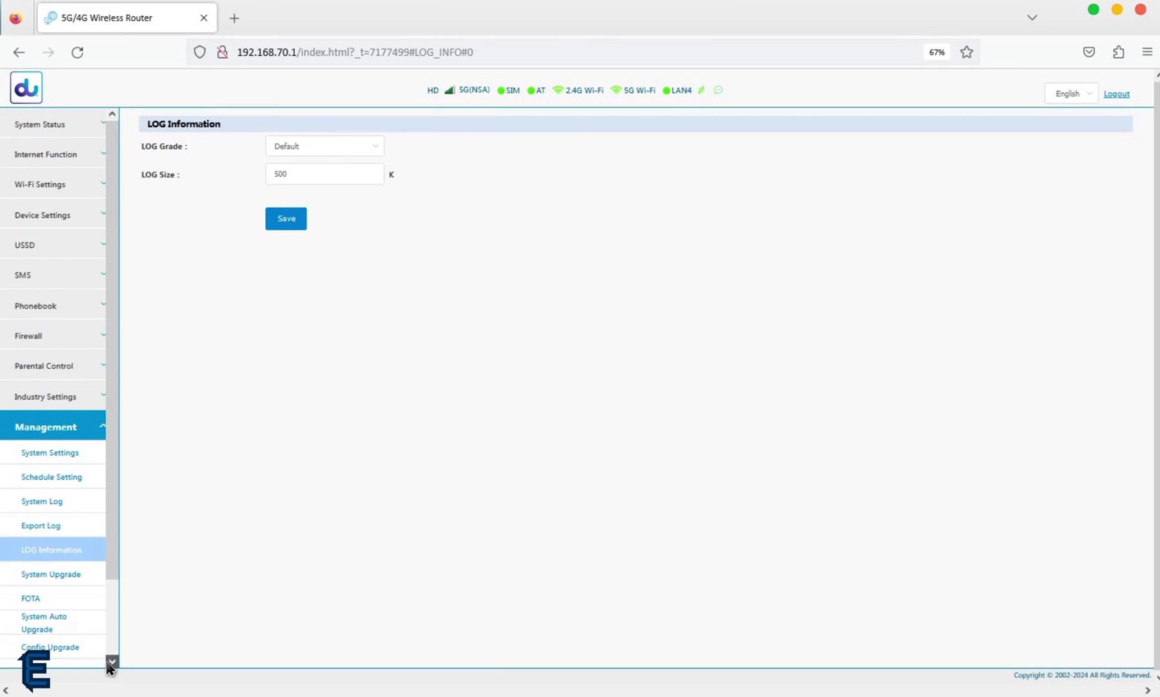
{"action": "scroll", "coordinate": [111, 667], "scroll_direction": "down", "scroll_amount": 2}
Step: Visit the System Upgrade, FOTA and auto-upgrade pages, check for an upgrade, then view Config Upgrade
{"action": "left_click", "coordinate": [57, 486]}
{"action": "left_click", "coordinate": [45, 509]}
{"action": "left_click", "coordinate": [49, 534]}
{"action": "left_click", "coordinate": [170, 146]}
{"action": "left_click", "coordinate": [633, 412]}
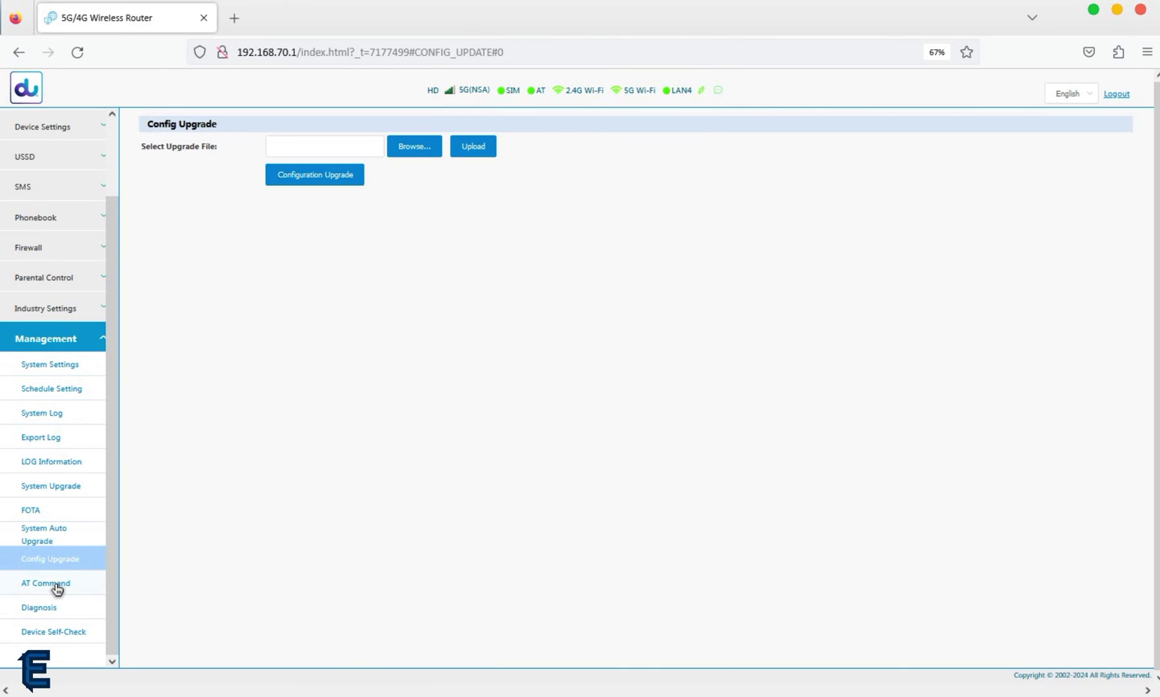